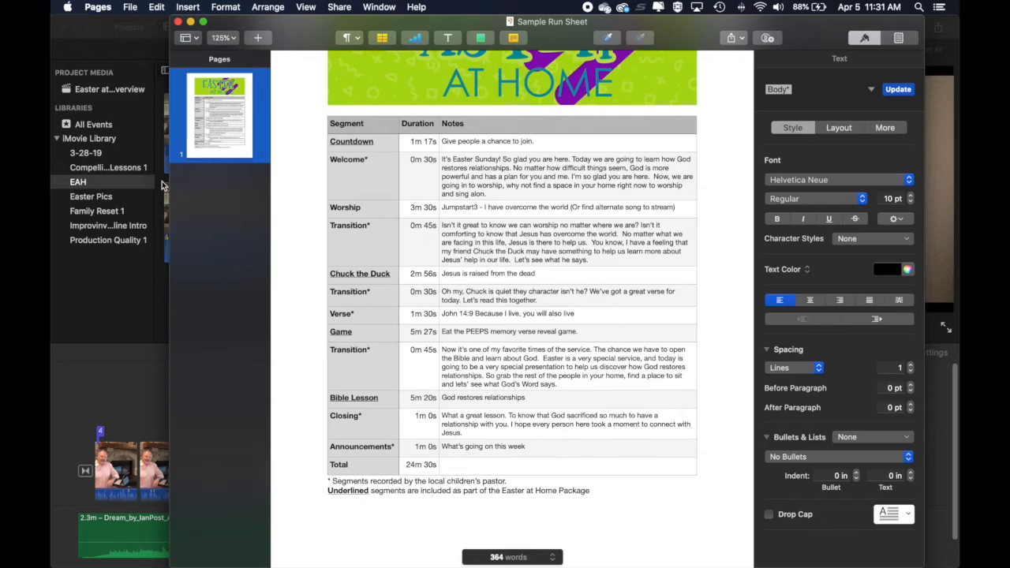
- Switch from Pages to iMovie, leave the open project and create a new movie project
key(super+Tab)
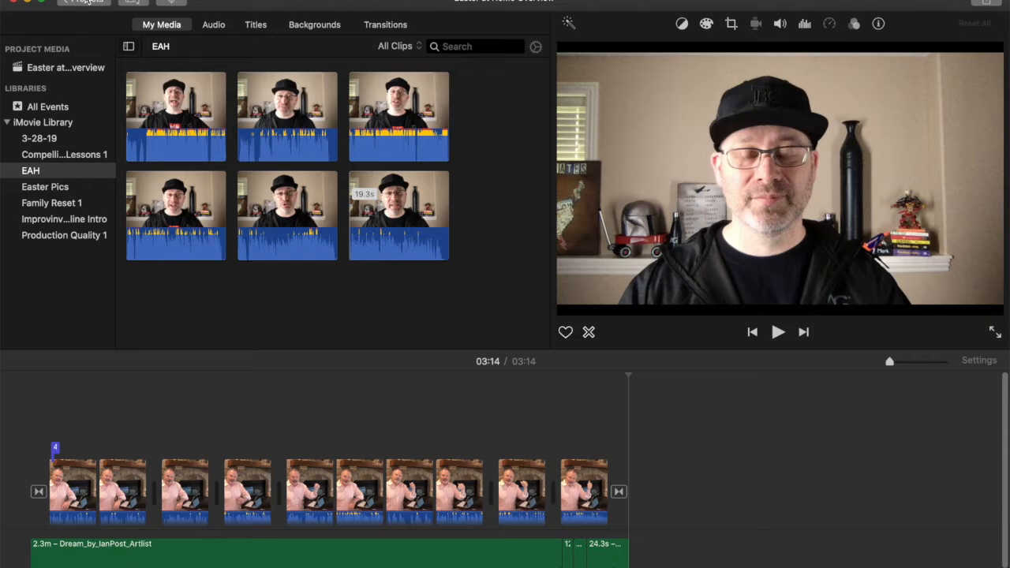
click(85, 3)
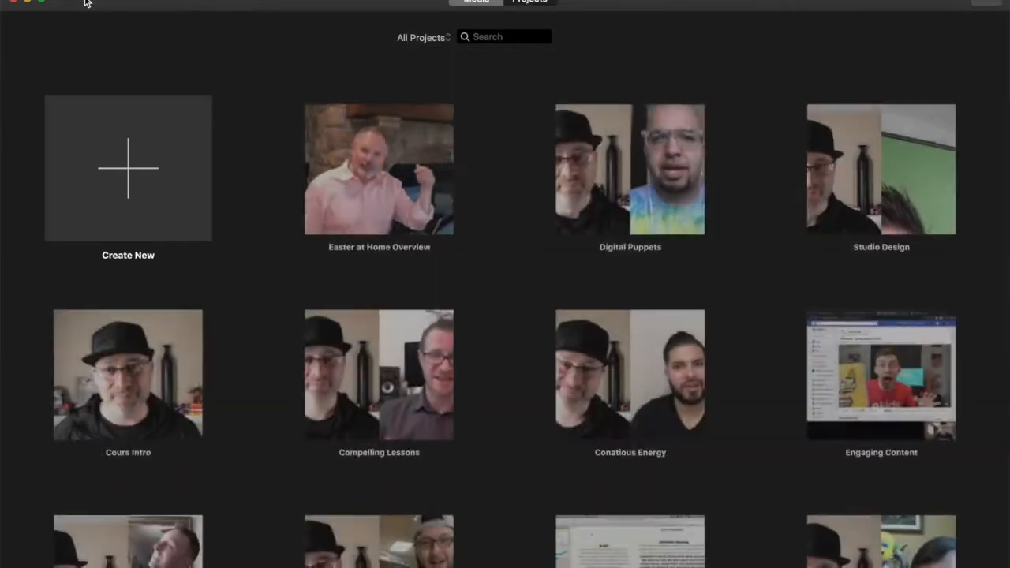
scroll(771, 290, down, 5)
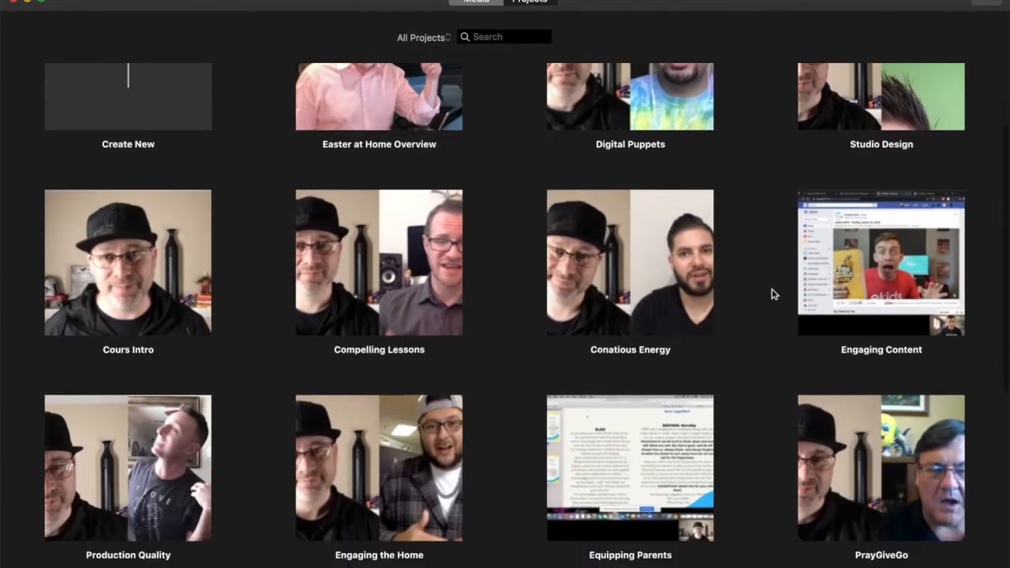
scroll(765, 283, up, 5)
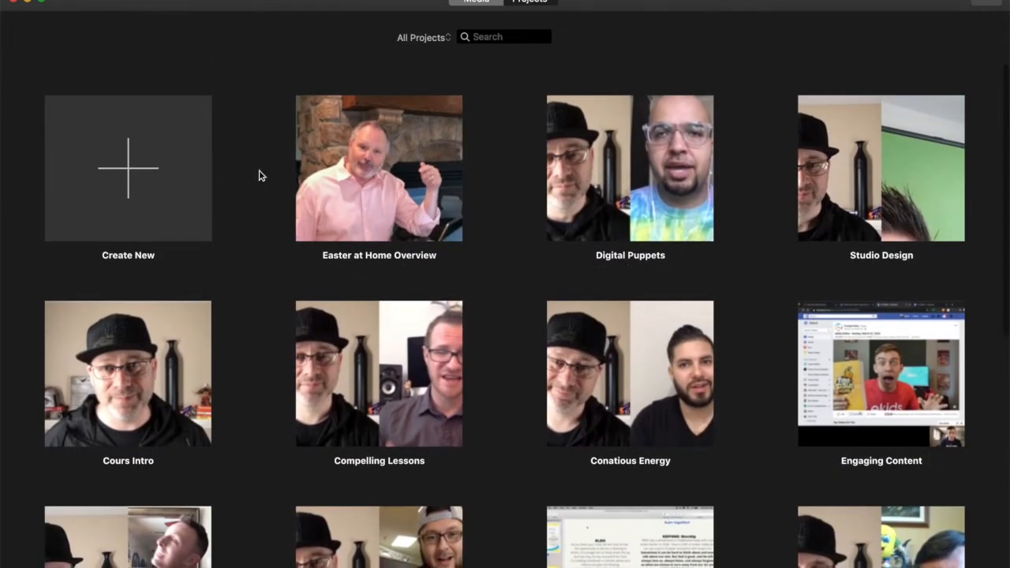
click(129, 168)
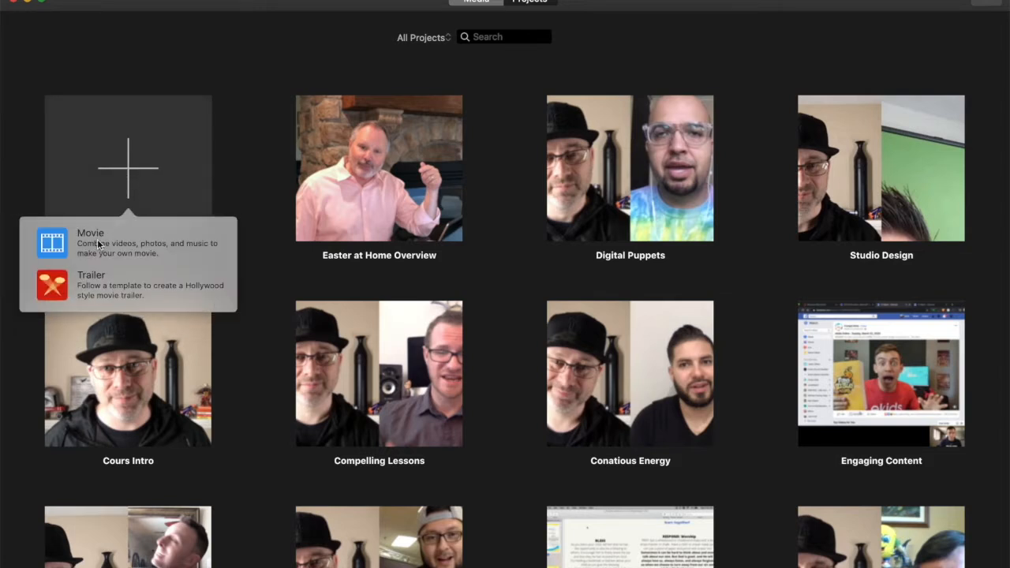
click(97, 248)
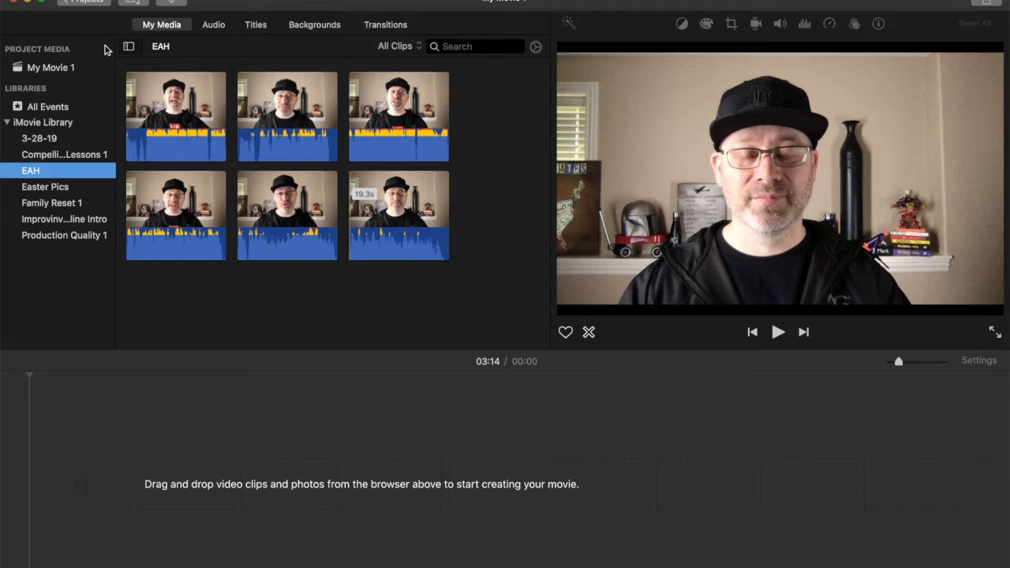
- Show the clips of the EAH event in the iMovie library
click(44, 69)
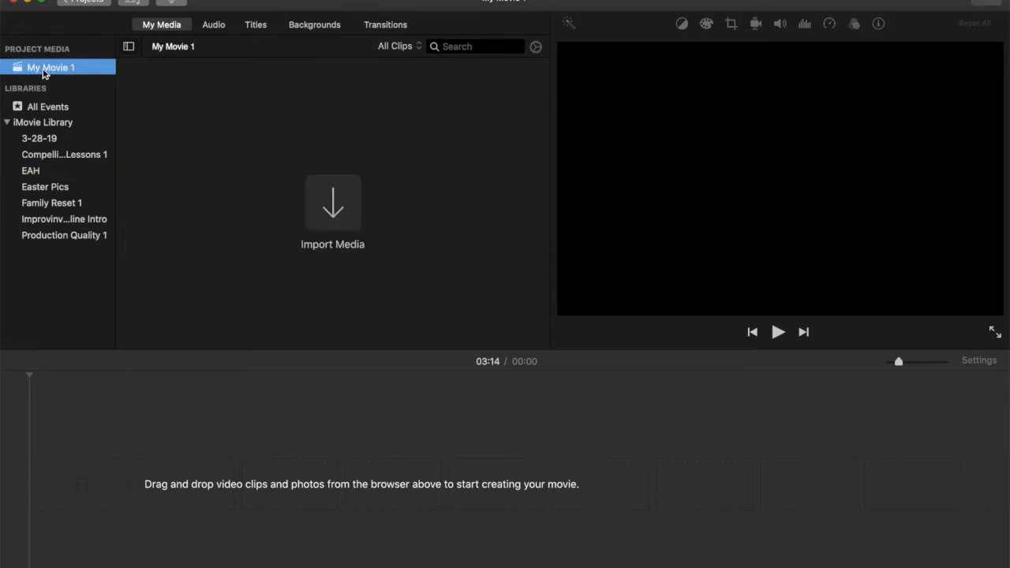
right_click(44, 69)
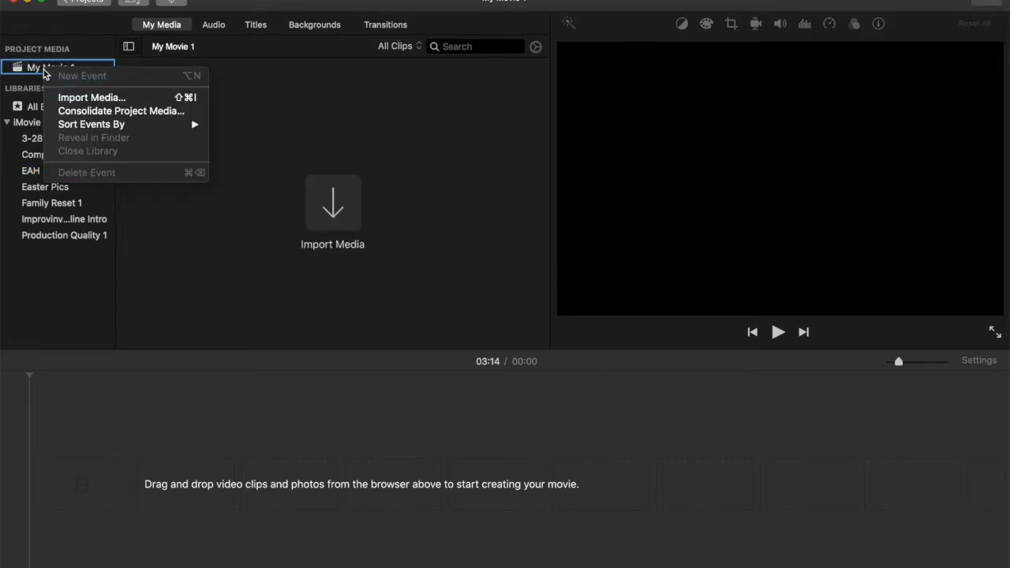
click(178, 264)
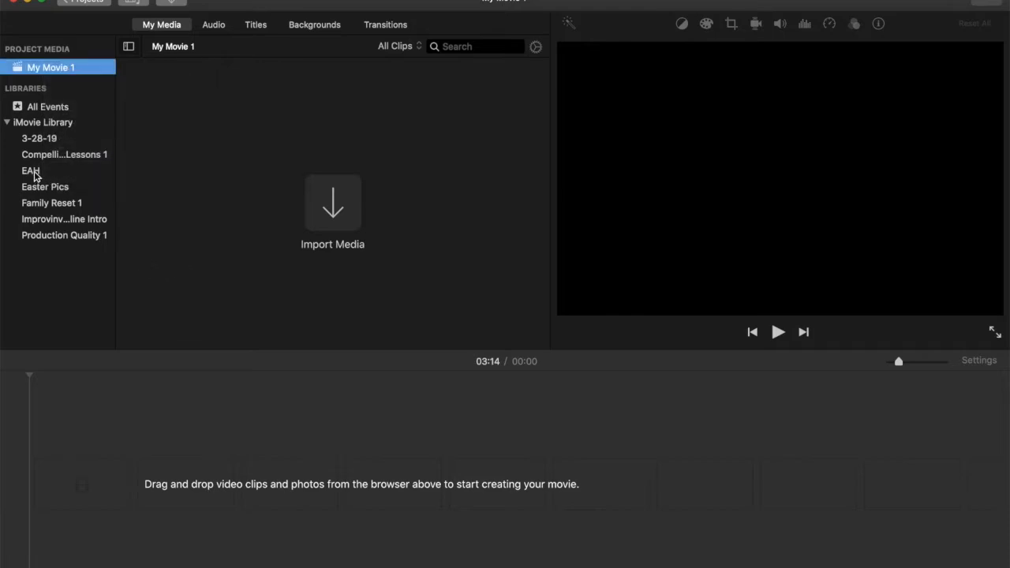
click(32, 172)
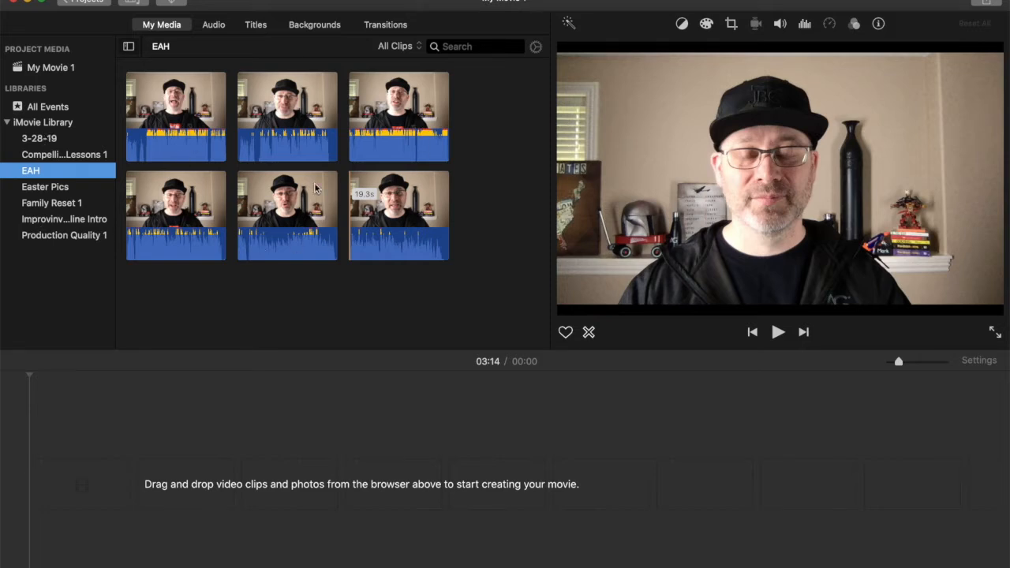
- Review the segments in the Sample Run Sheet in Pages, and return to iMovie
click(394, 118)
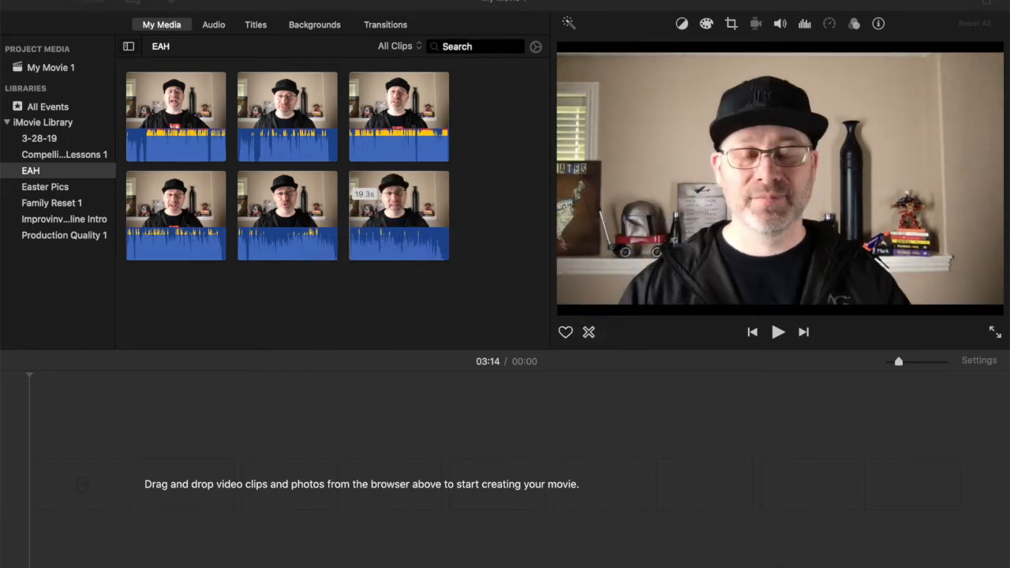
click(536, 556)
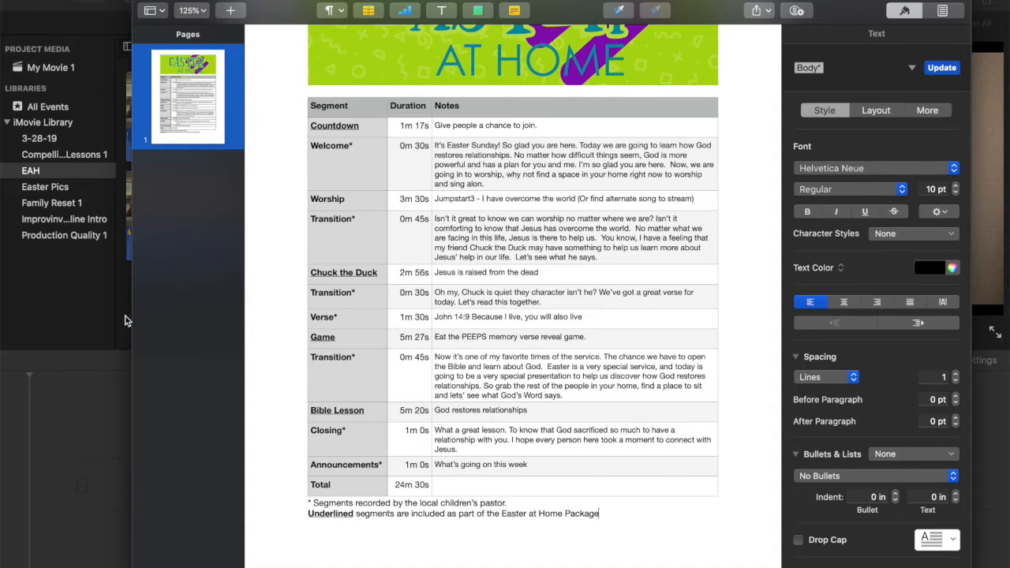
click(126, 320)
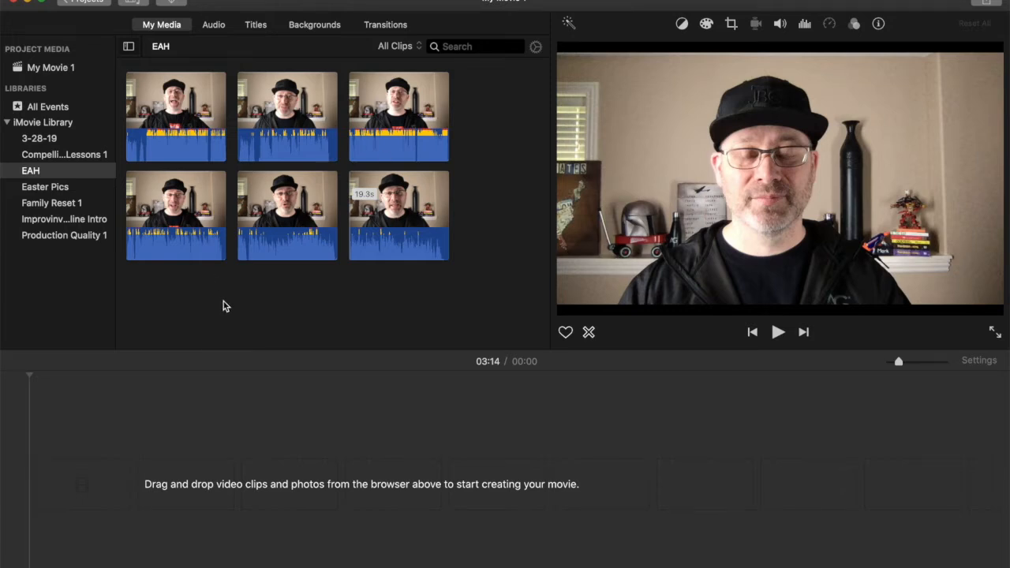
- Switch to Finder, close the extra window and move the Kids folder window clear of the EAH clips
key(super+Tab)
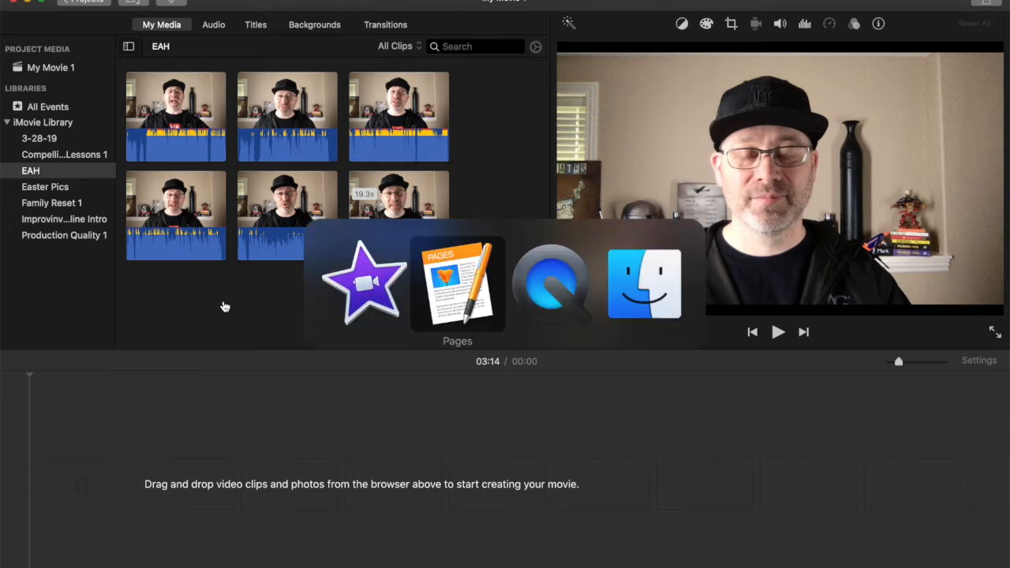
key(super+Tab)
key(super+Tab)
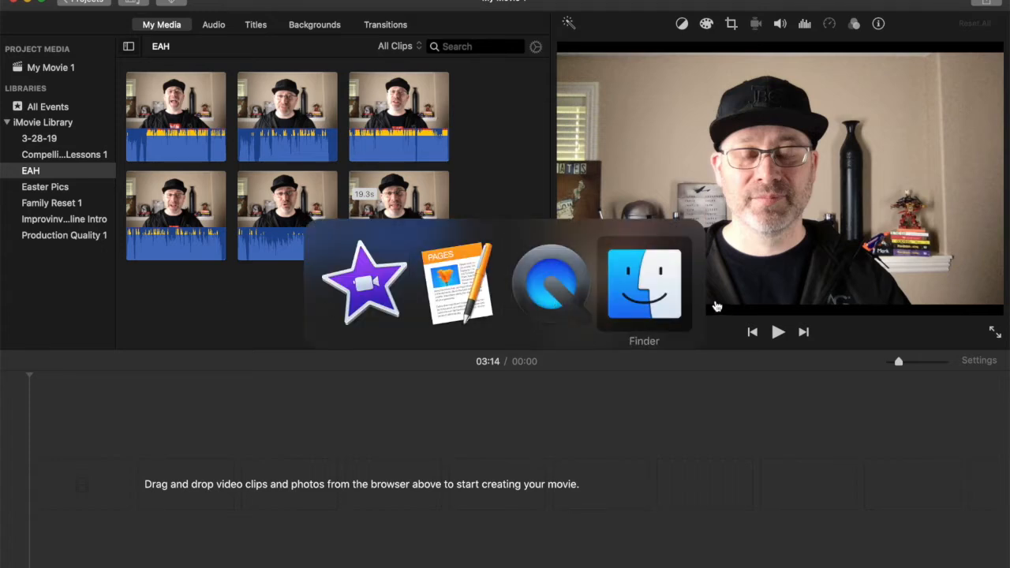
click(641, 298)
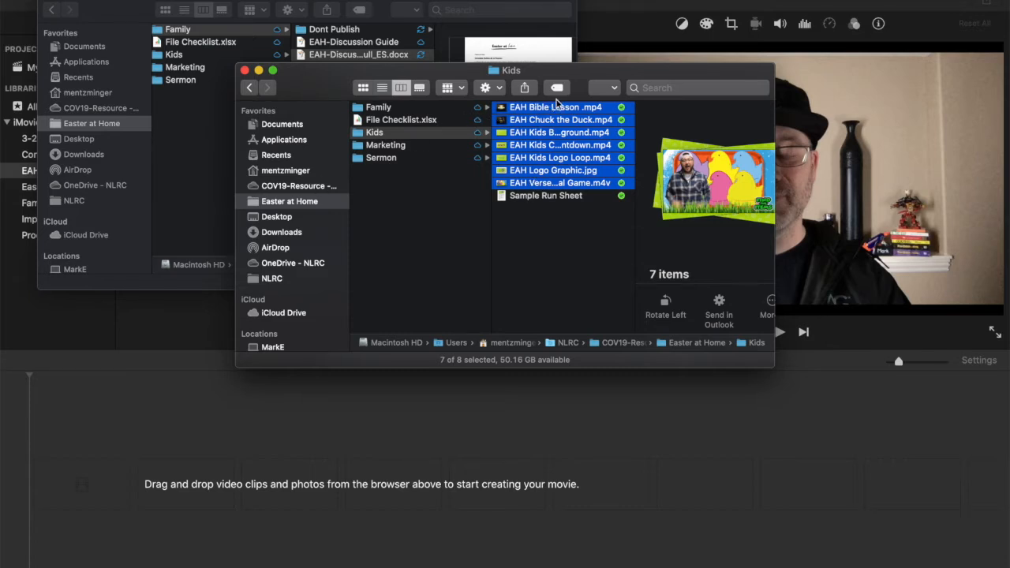
click(45, 5)
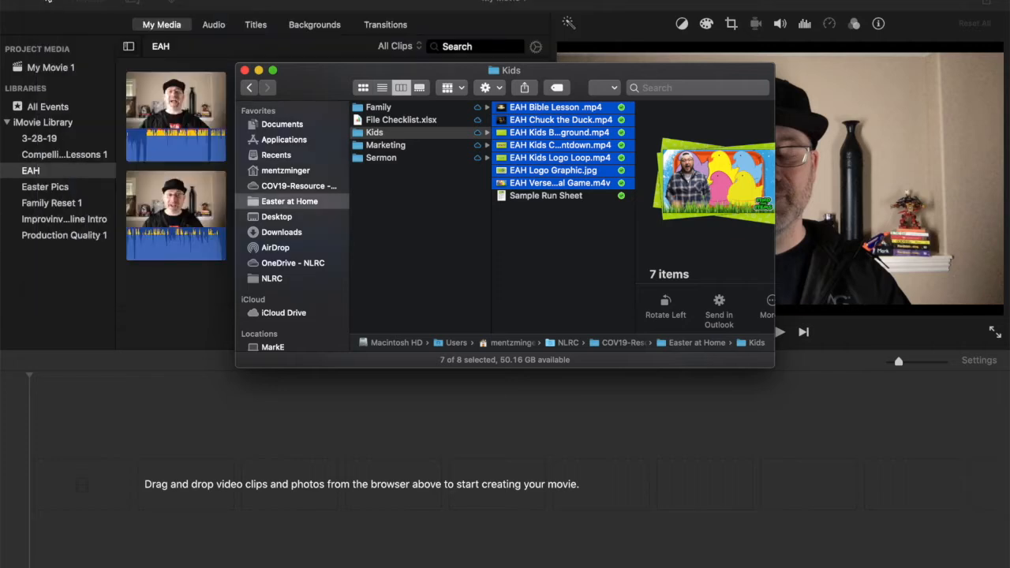
drag(336, 88, 542, 56)
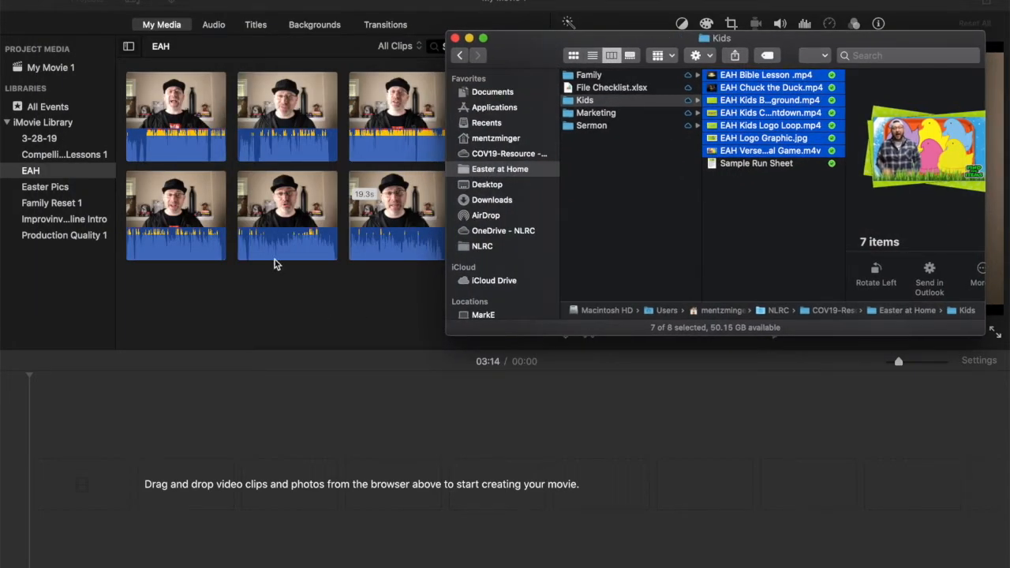
- Import all the Kids folder's media files, from EAH Bible Lesson .mp4 through EAH Verse Reveal Game.m4v, into the EAH event
click(745, 185)
click(736, 76)
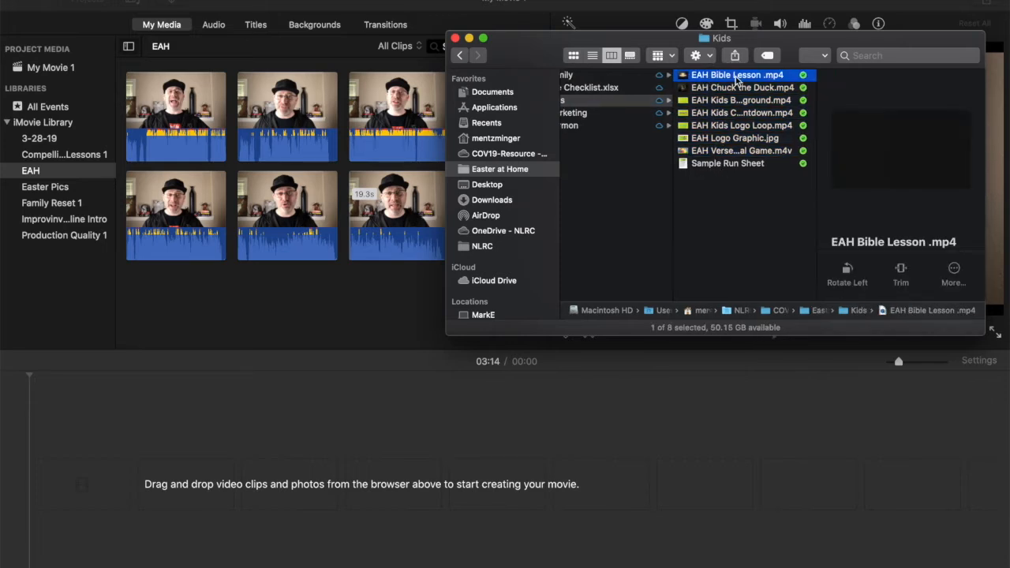
shift+click(736, 150)
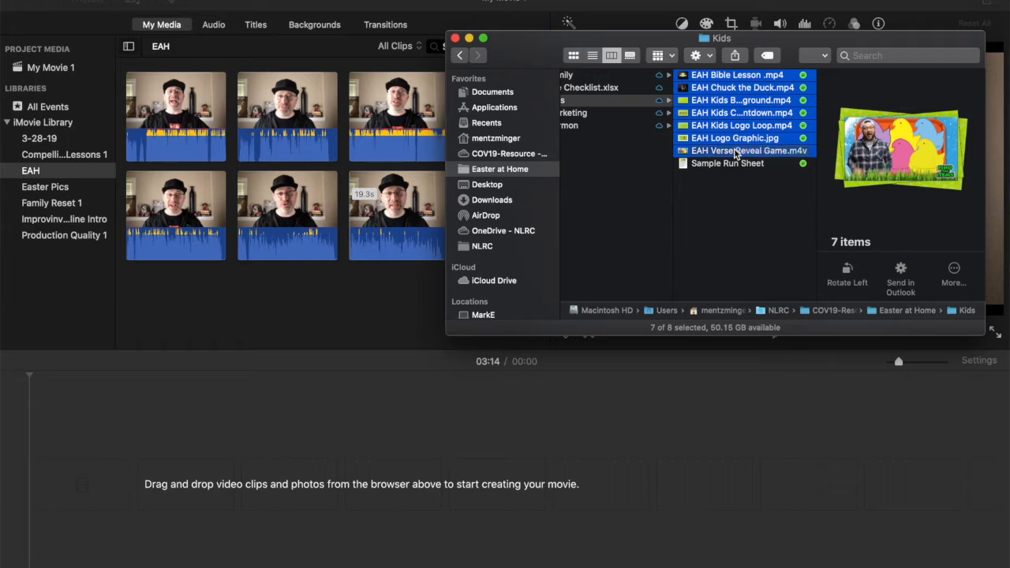
drag(738, 100, 331, 293)
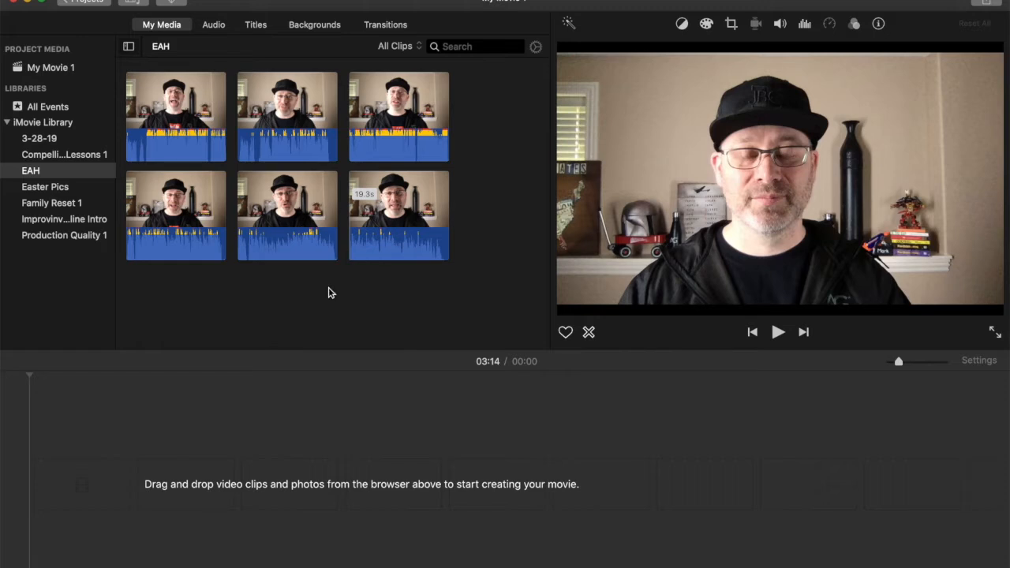
- Look through the imported media and the recorded host clips in the EAH event
scroll(505, 176, up, 2)
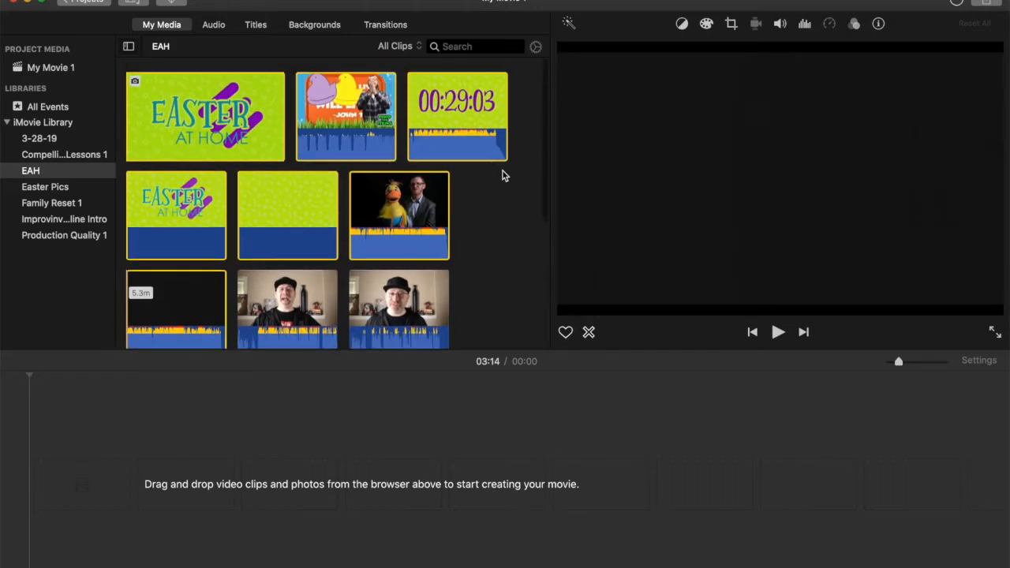
scroll(498, 232, down, 3)
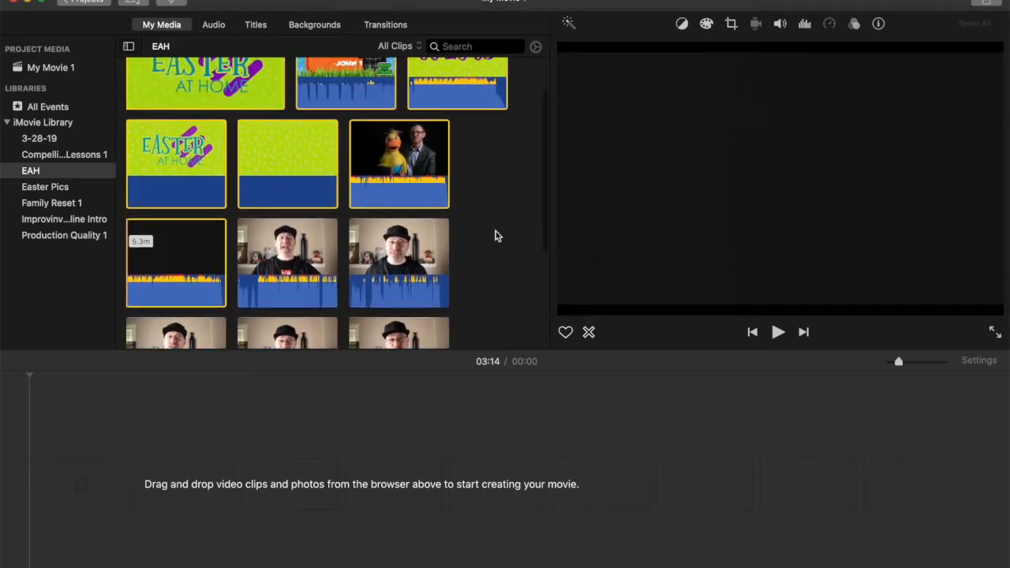
scroll(497, 235, up, 3)
scroll(339, 291, down, 3)
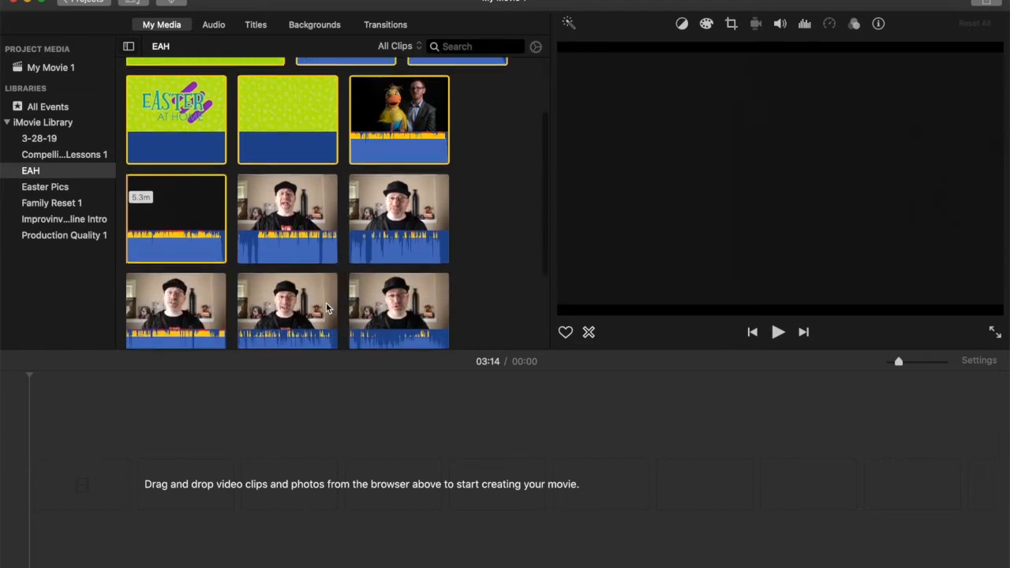
scroll(370, 205, down, 3)
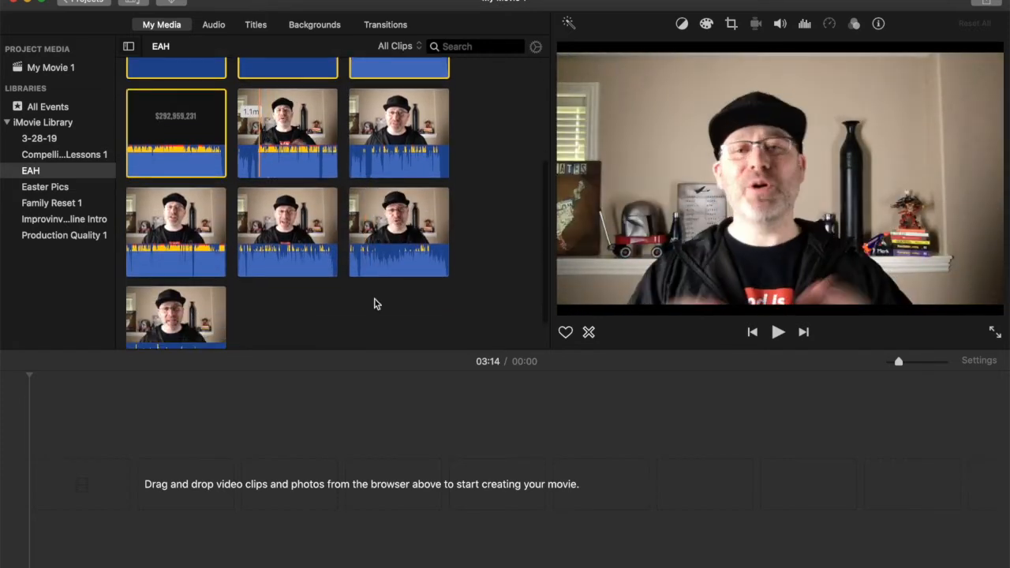
scroll(497, 278, up, 3)
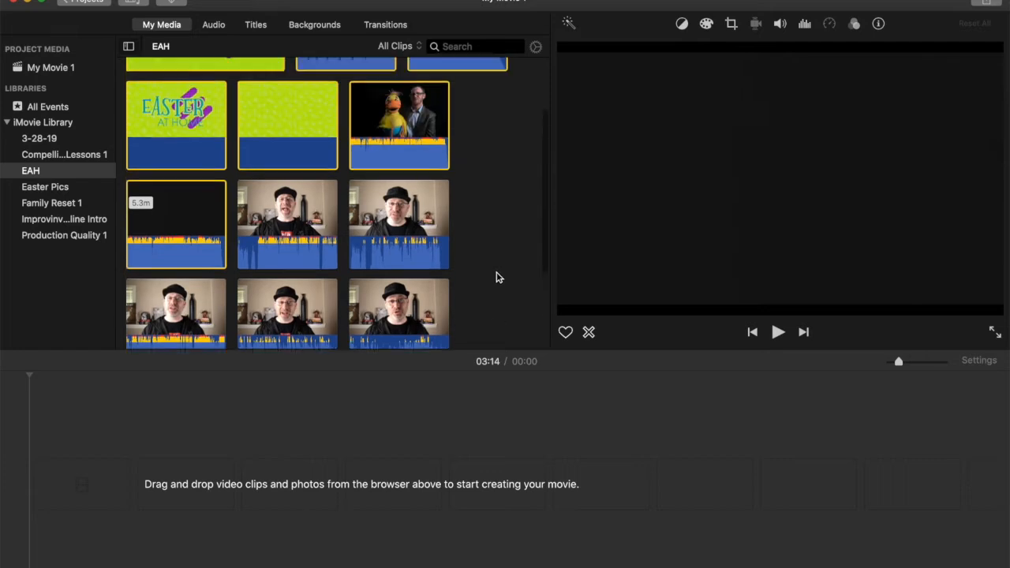
scroll(497, 278, up, 3)
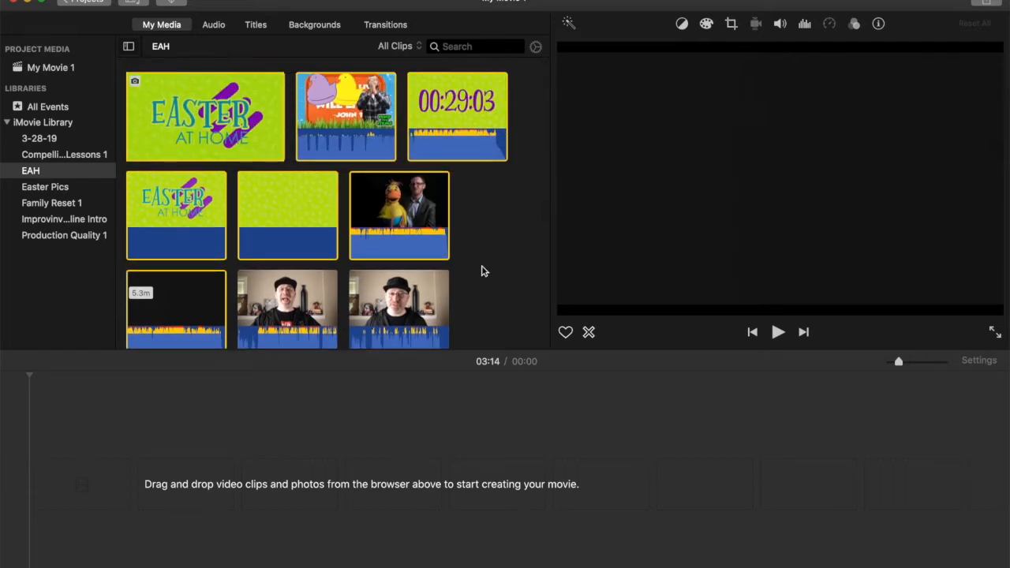
- Check the opening segment on the run sheet in Pages and add the countdown clip to the start of the iMovie timeline
key(super+Tab)
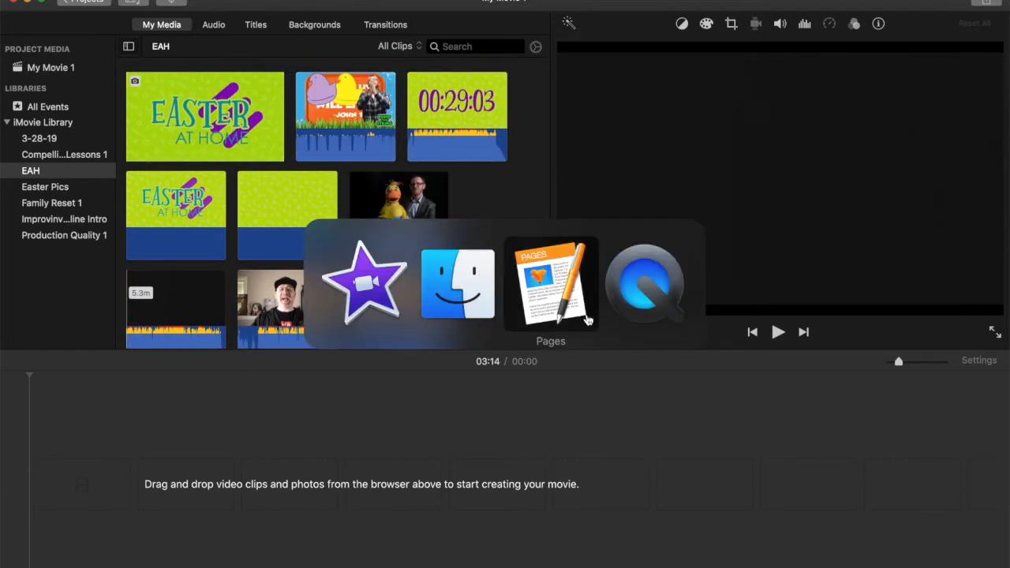
click(534, 288)
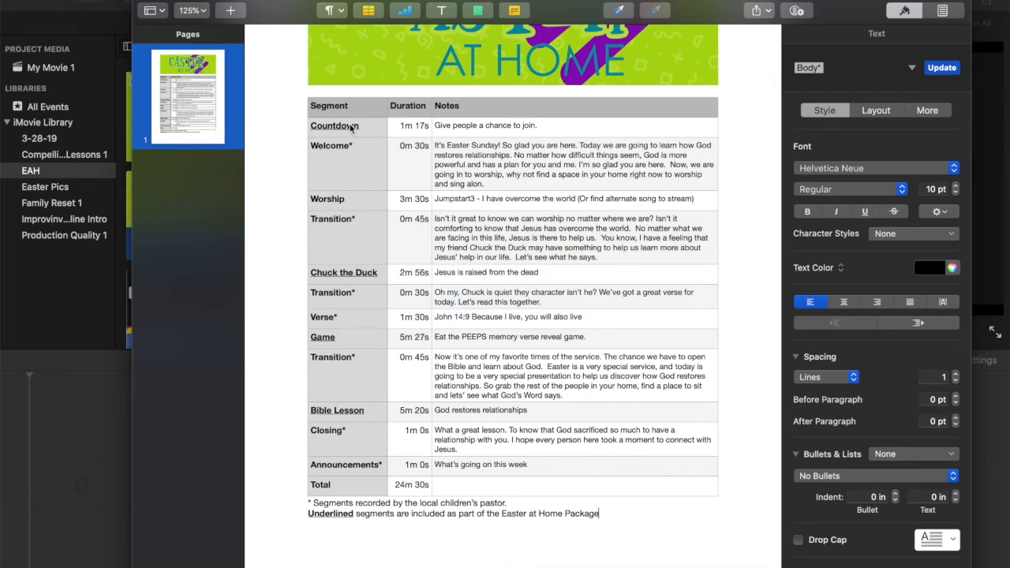
key(super+Tab)
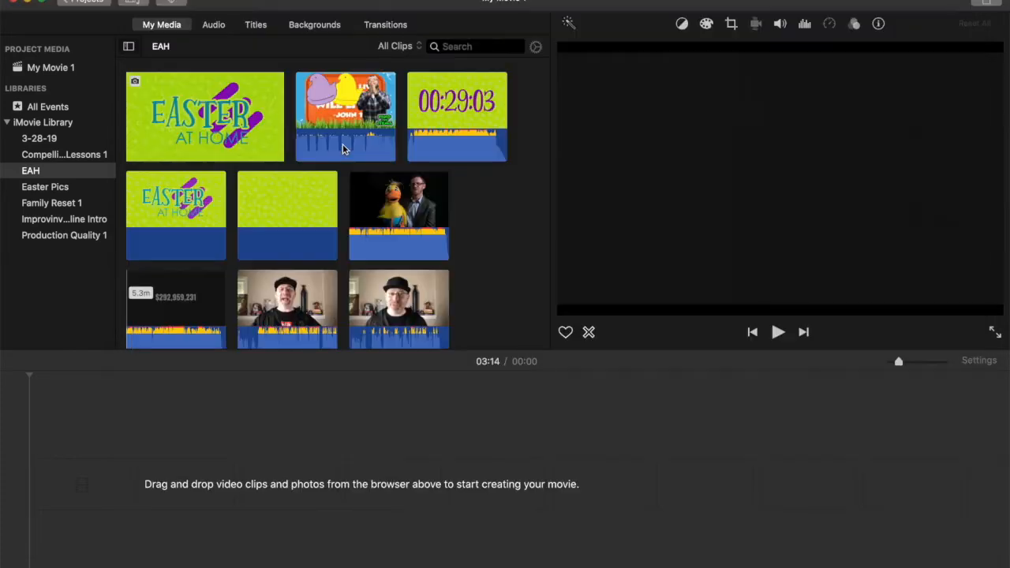
key(super+Tab)
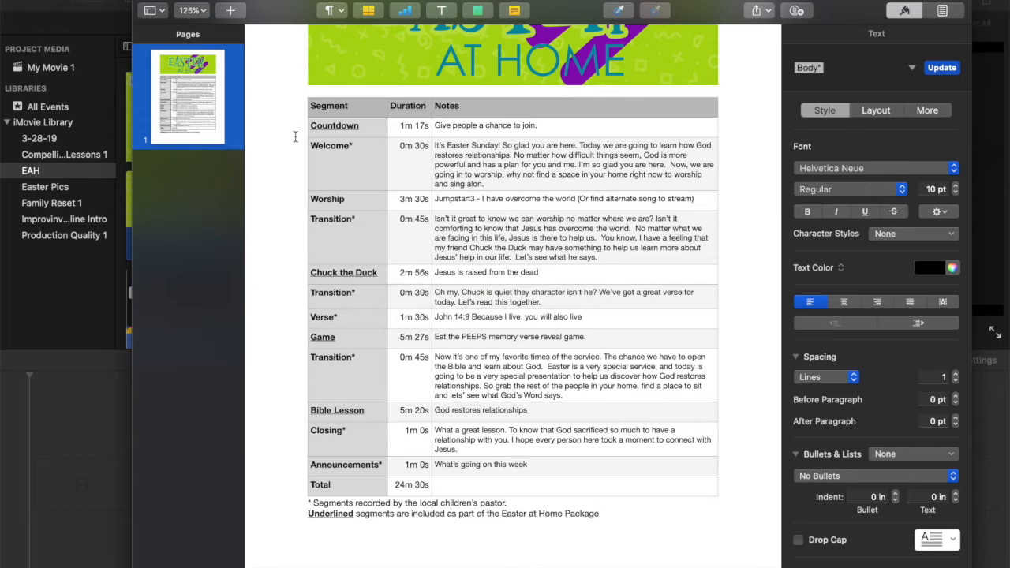
key(super+Tab)
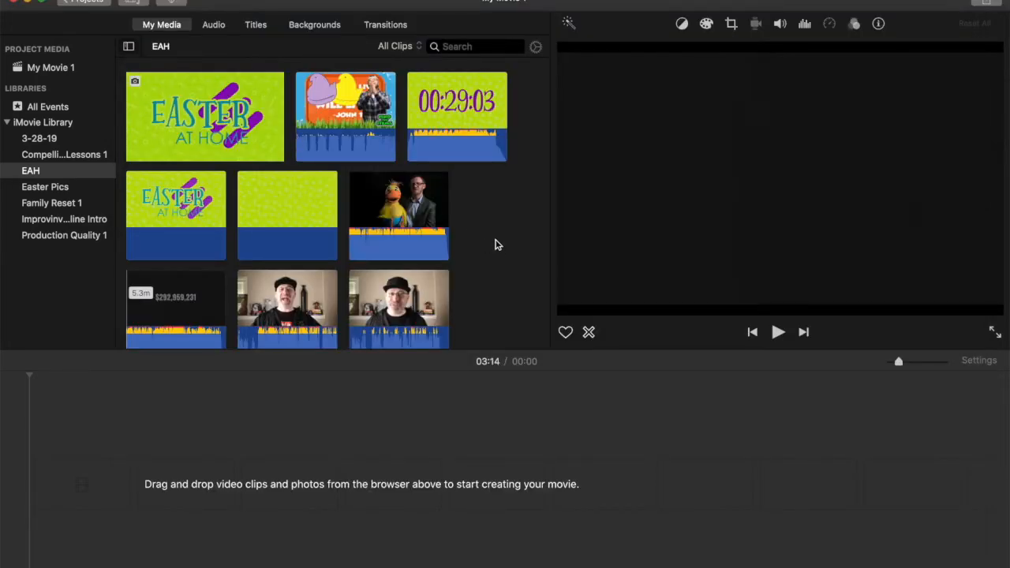
drag(455, 122, 62, 498)
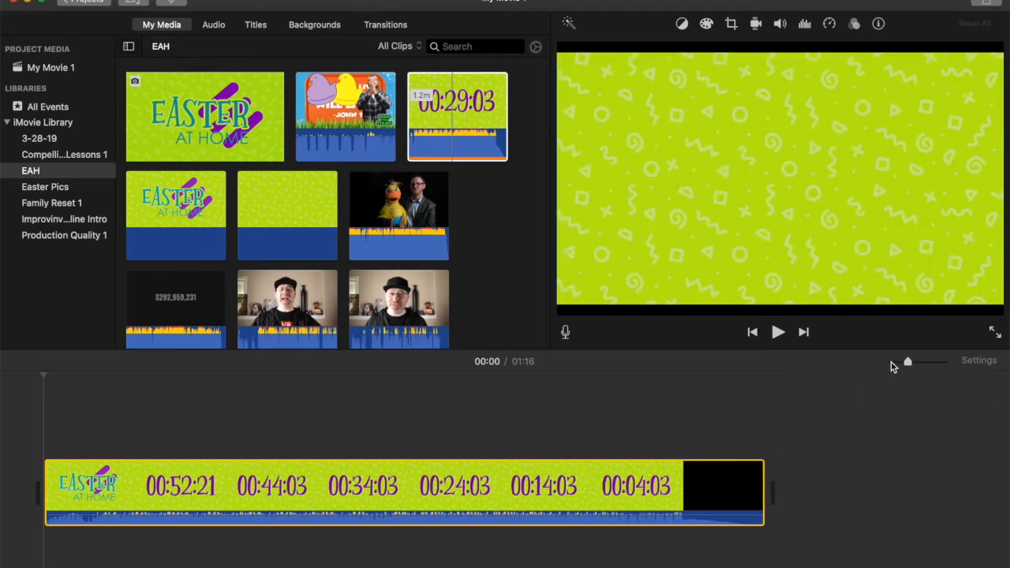
click(891, 366)
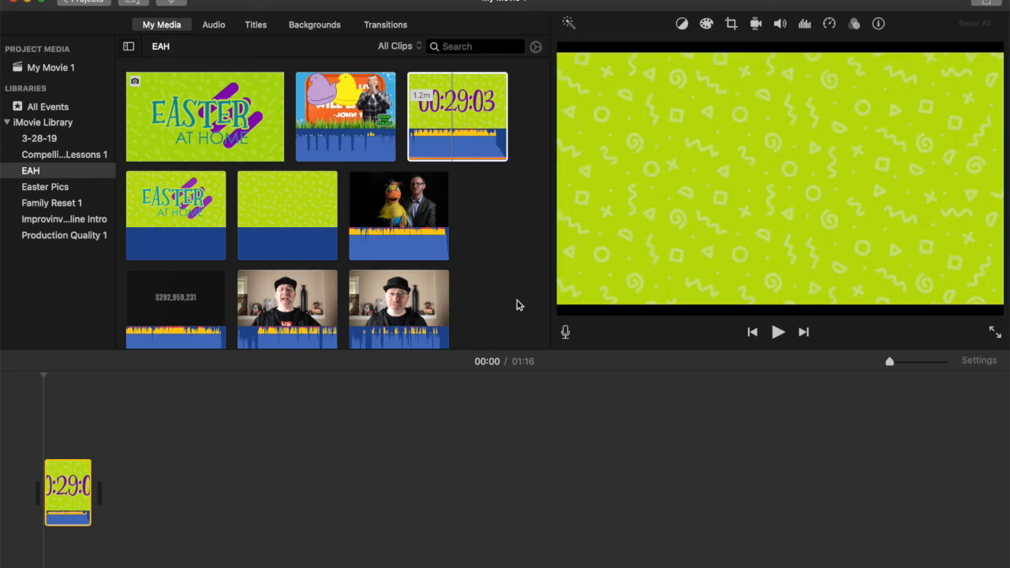
- Trim the start and end of the first host clip in the EAH event and add it after the countdown as the welcome
scroll(517, 306, down, 1)
scroll(517, 306, down, 1)
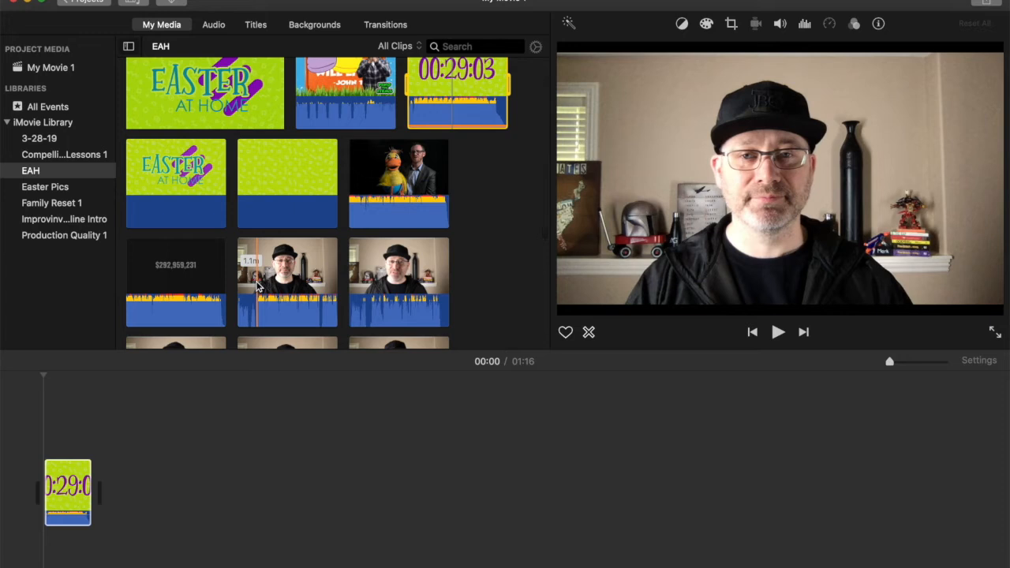
click(257, 287)
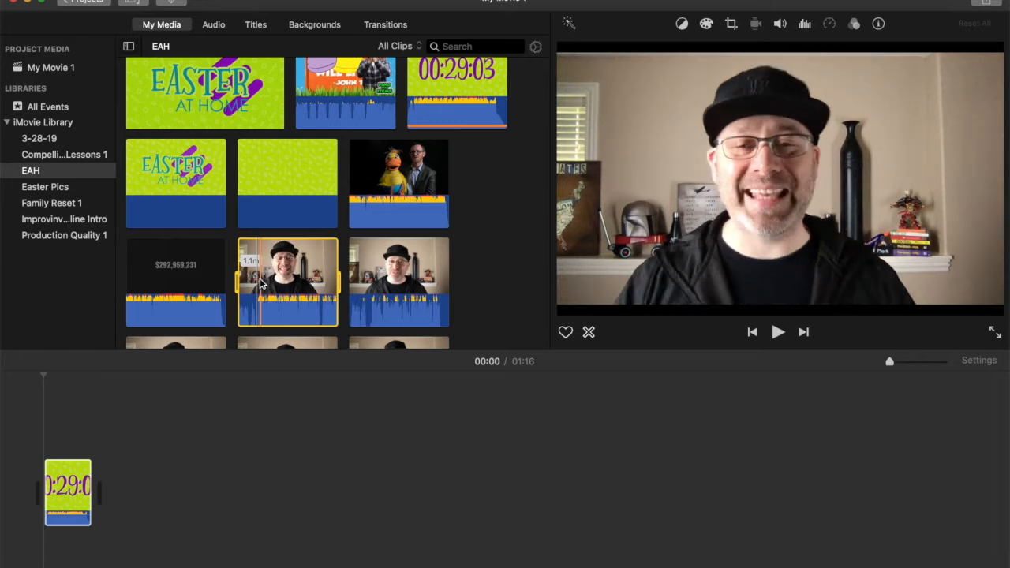
mouse_move(247, 279)
mouse_down()
mouse_move(270, 282)
mouse_move(233, 281)
mouse_move(255, 282)
mouse_up()
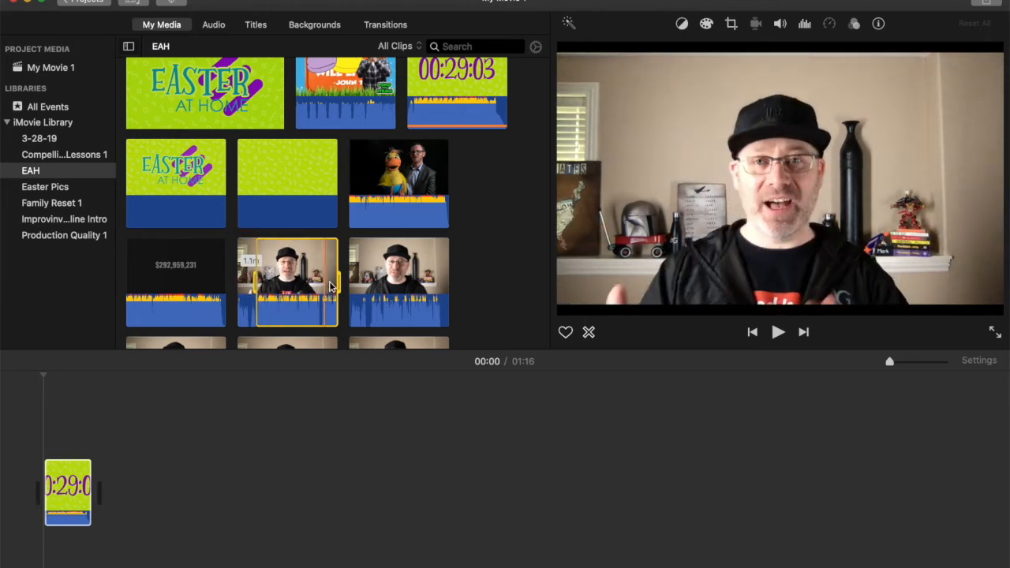
mouse_move(337, 281)
mouse_down()
mouse_move(312, 281)
mouse_move(320, 275)
mouse_up()
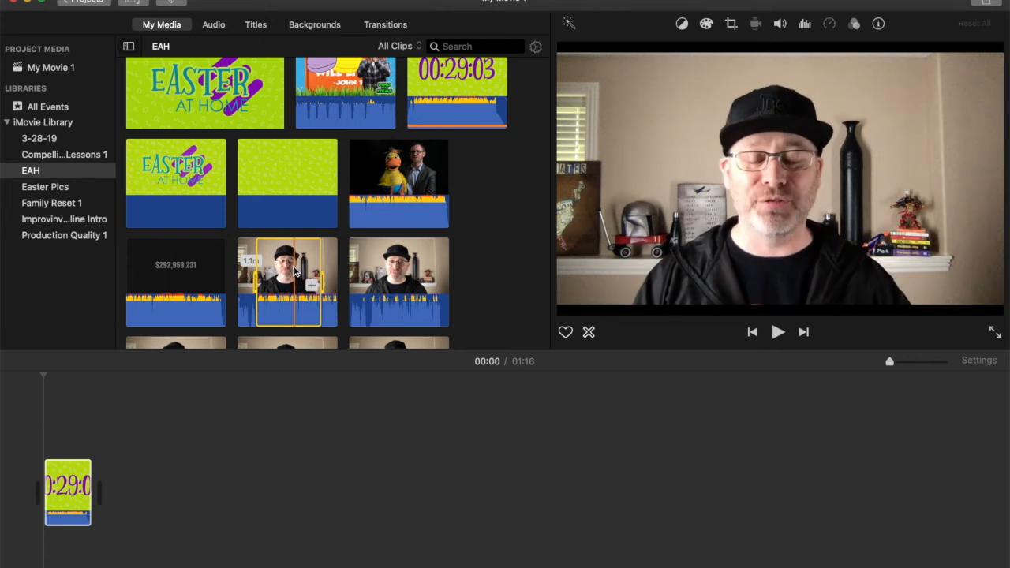
drag(295, 272, 124, 490)
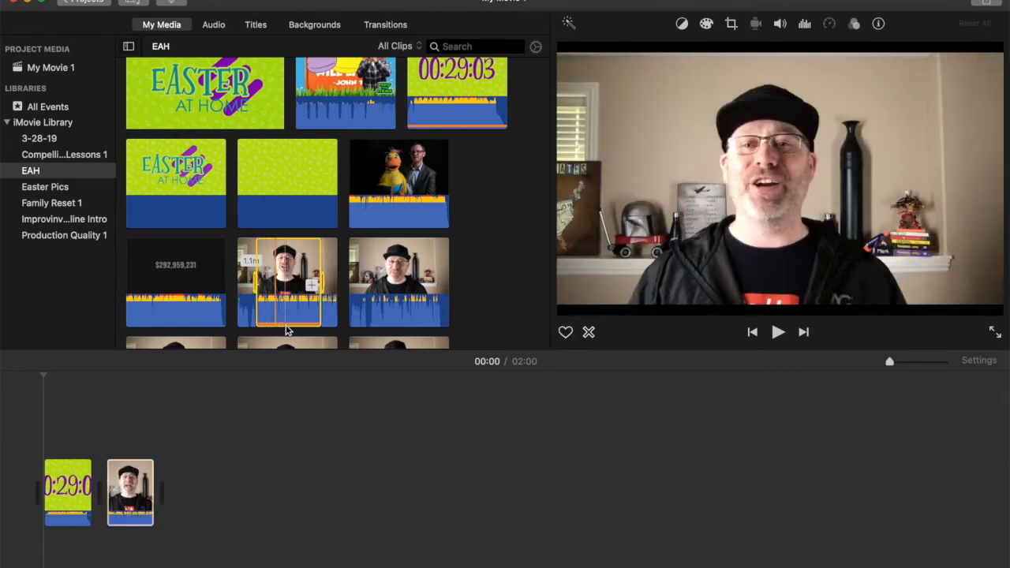
click(468, 300)
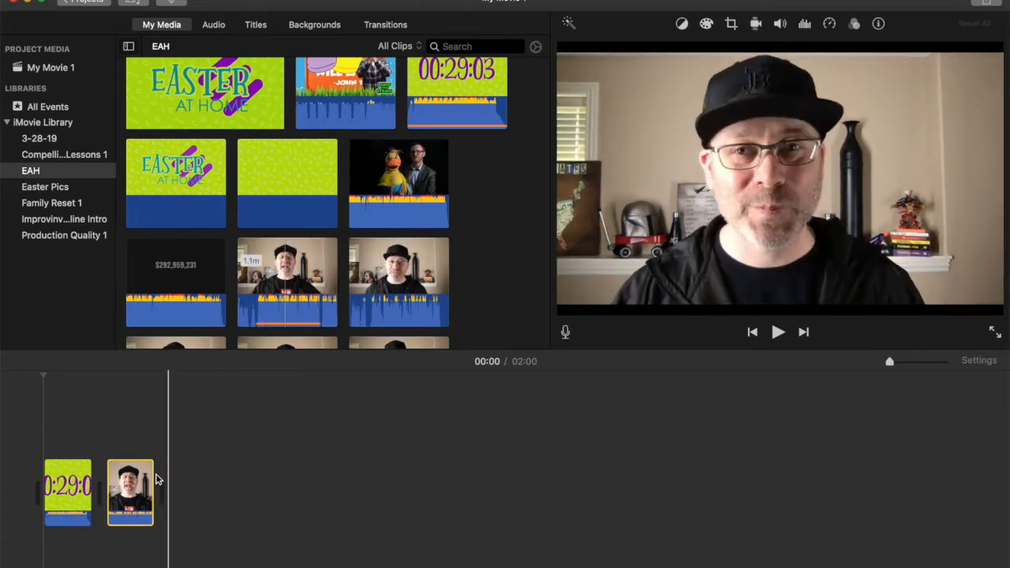
click(144, 484)
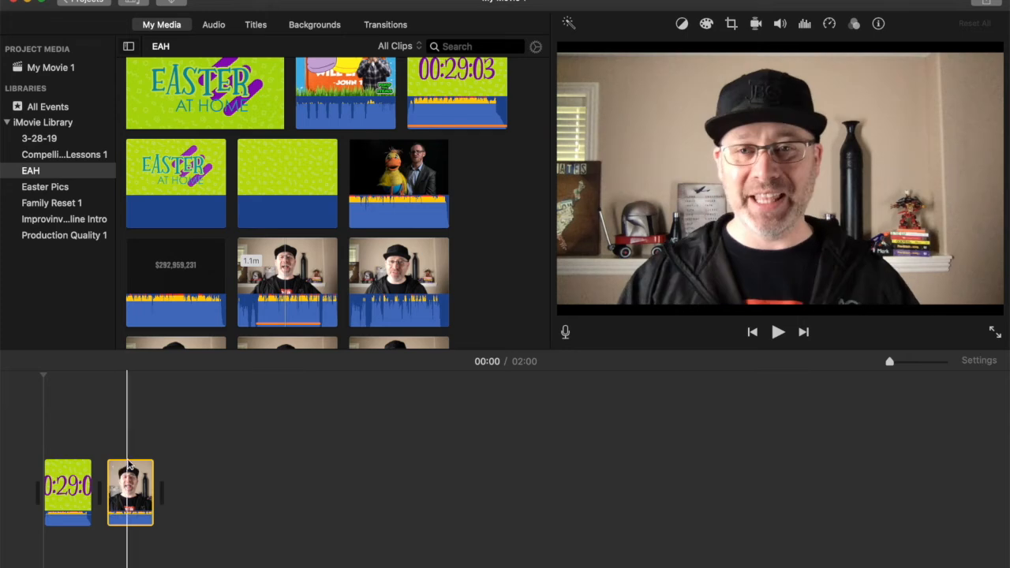
- Check the Worship and Transition rows on the run sheet in Pages and add the second host clip after the welcome in iMovie
key(super+Tab)
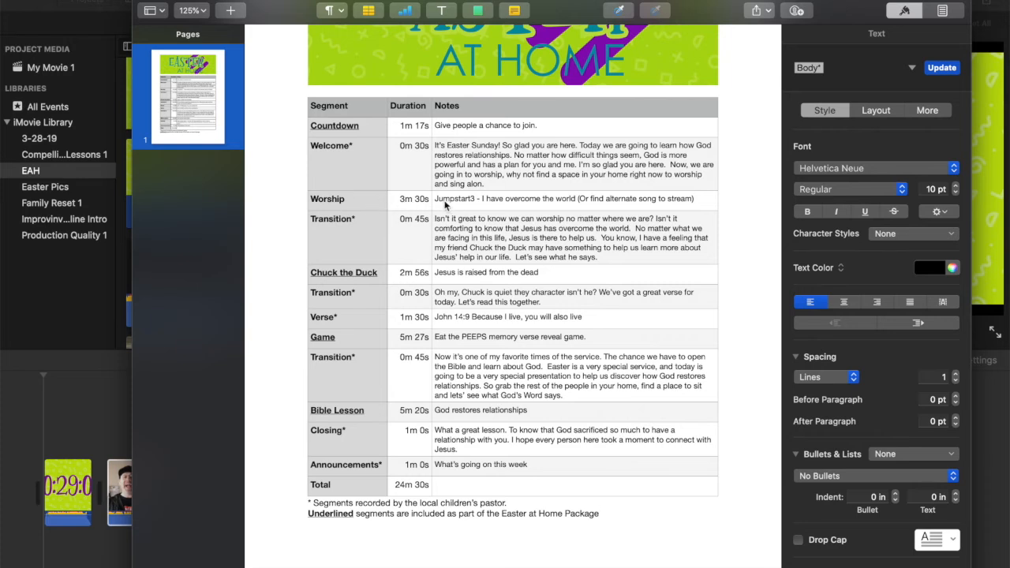
click(350, 205)
click(493, 200)
drag(364, 204, 460, 202)
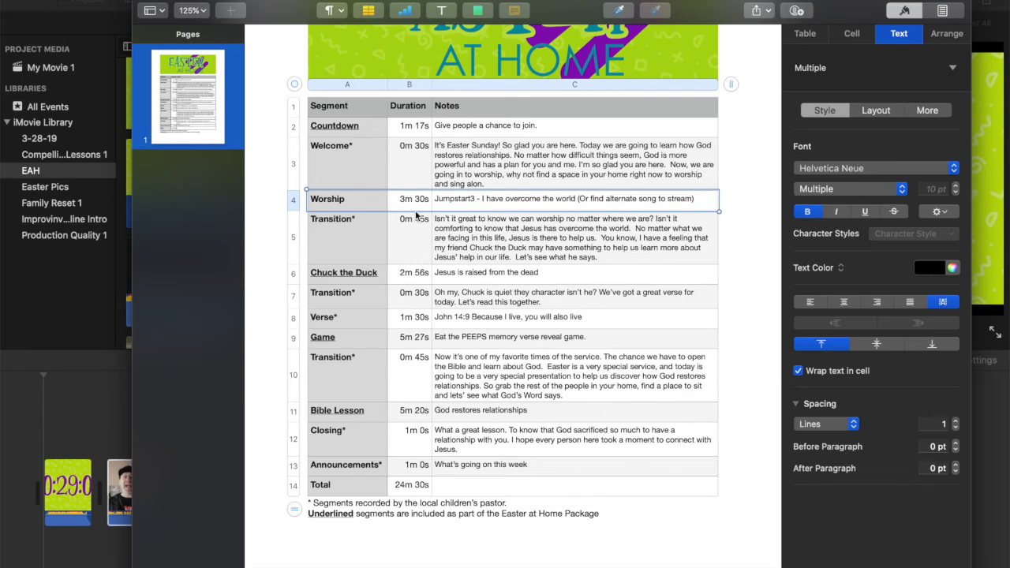
click(350, 246)
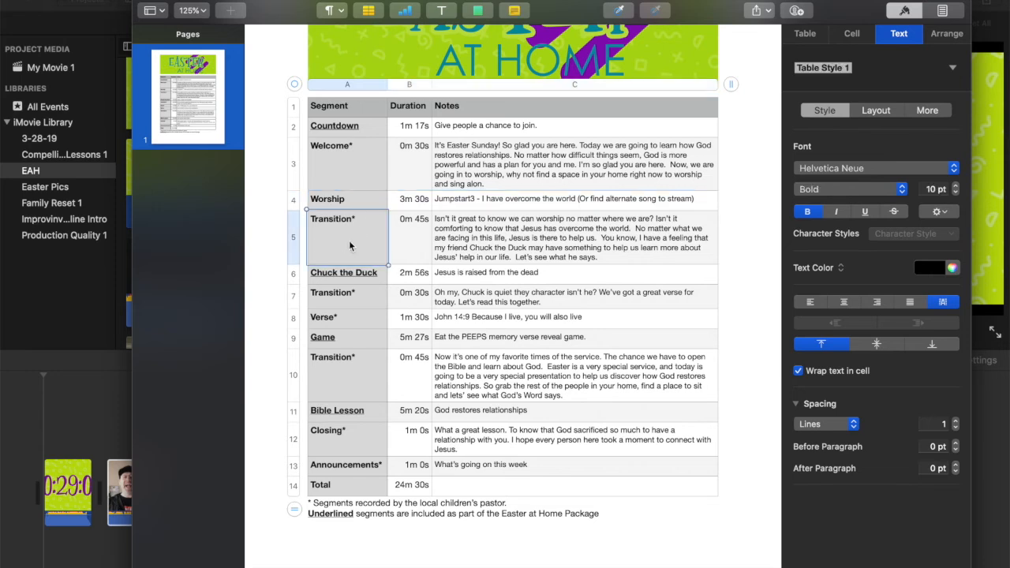
click(112, 404)
drag(383, 270, 264, 467)
- Check the Chuck the Duck row on the run sheet in Pages and append the duck puppet clip to the iMovie timeline
key(super+Tab)
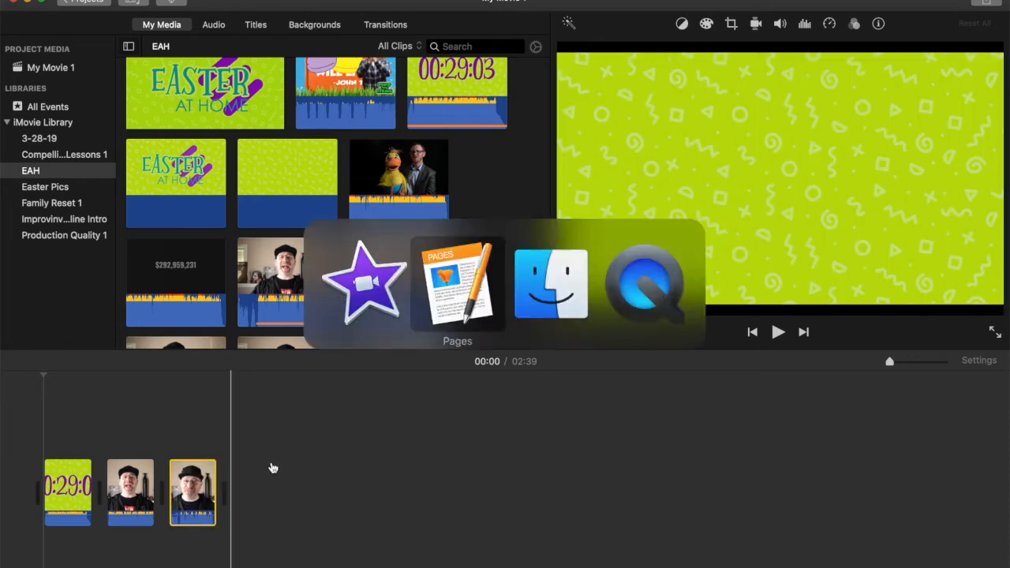
click(370, 280)
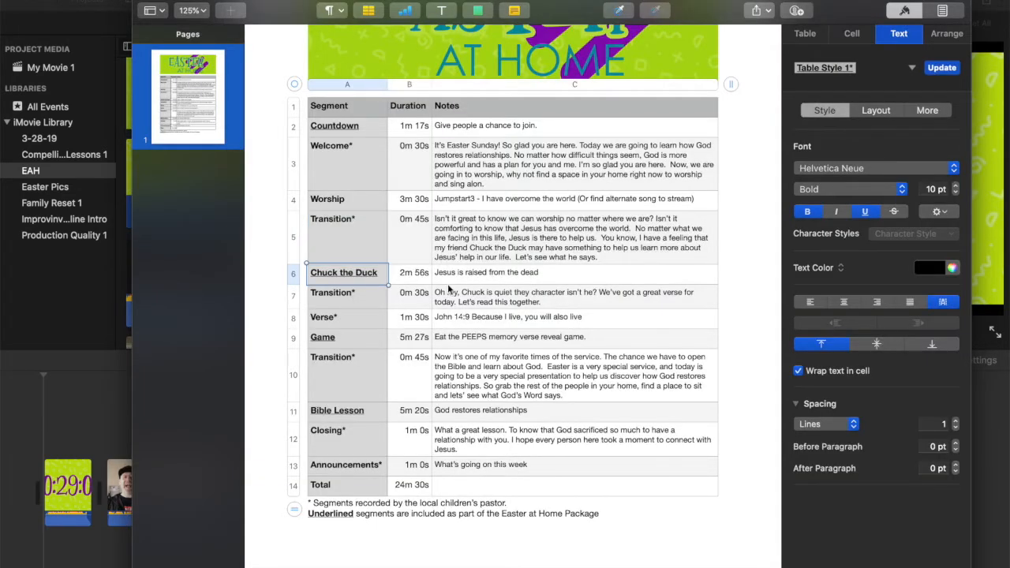
key(super+Tab)
drag(392, 162, 268, 493)
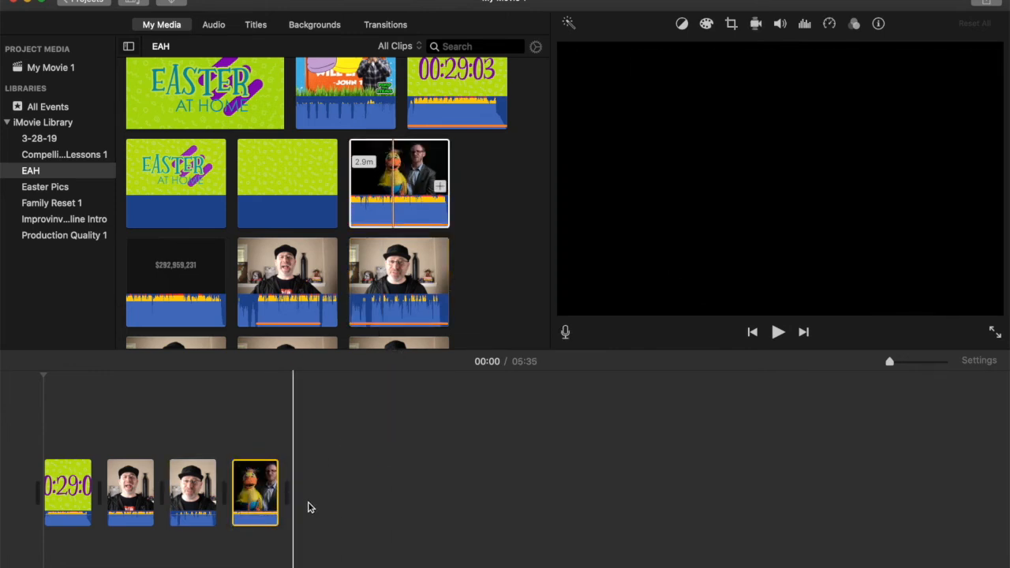
- Check the segment following Chuck the Duck in Pages and add the third host clip after the puppet clip in iMovie
key(super+Tab)
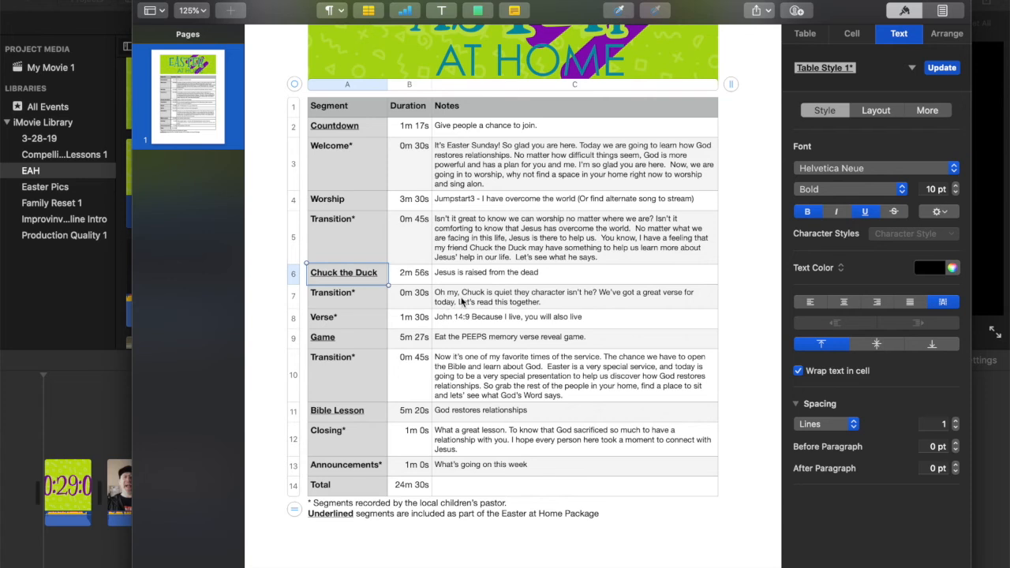
key(super+Tab)
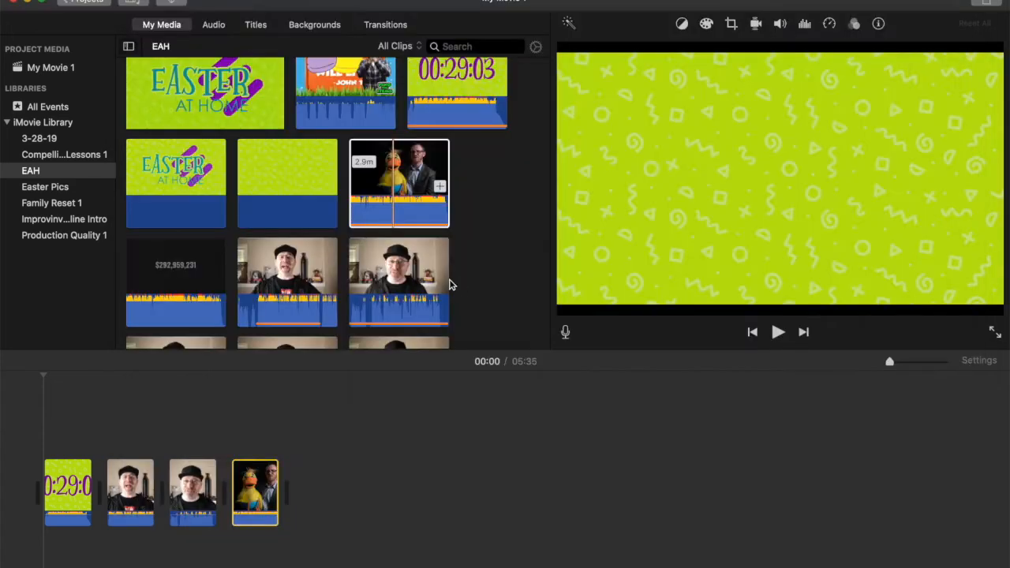
scroll(484, 295, down, 5)
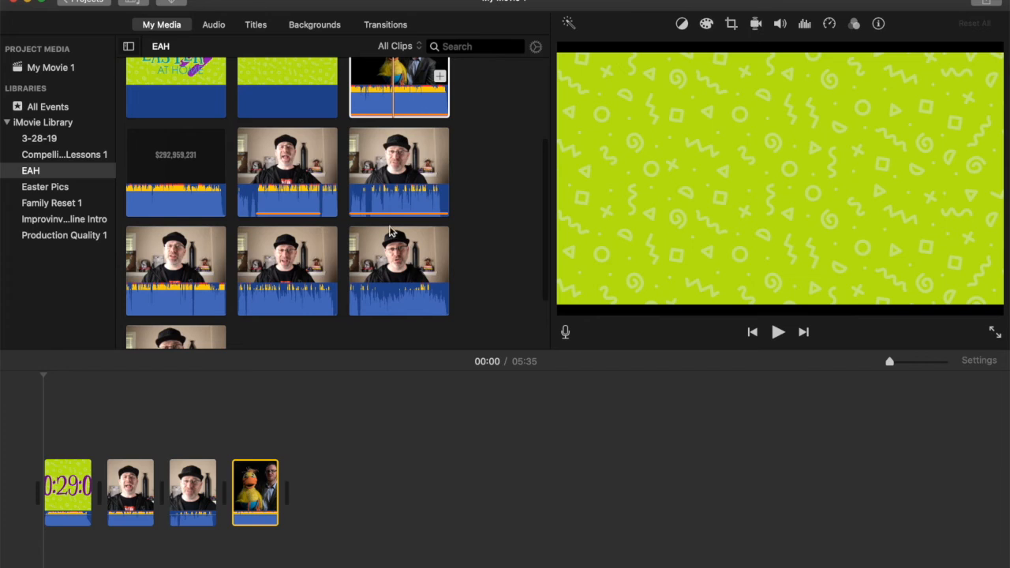
drag(161, 272, 317, 497)
- Check the Game row on the run sheet in Pages and append the PEEPS verse reveal game clip to the iMovie timeline
key(super+Tab)
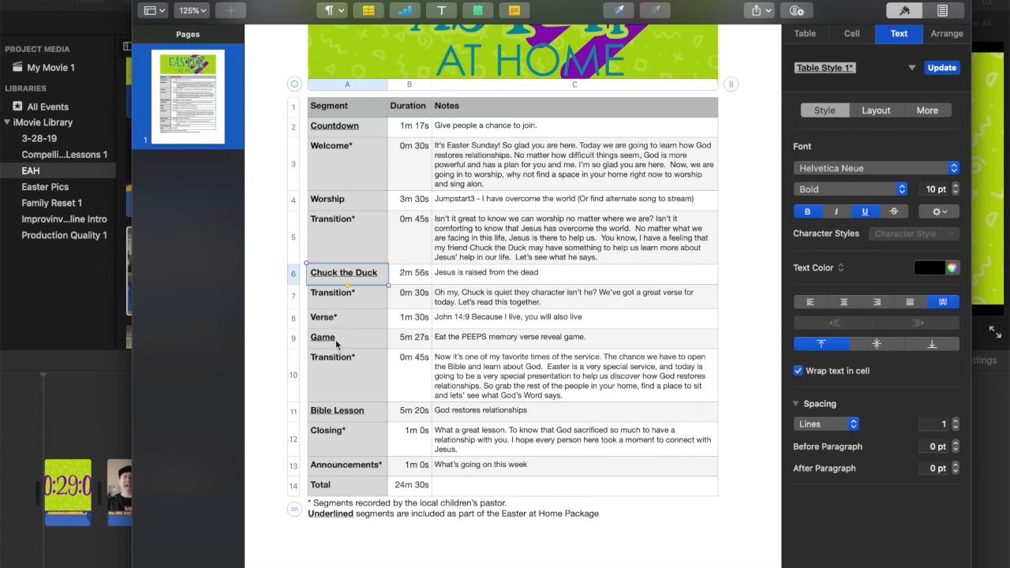
key(super+Tab)
scroll(378, 263, up, 2)
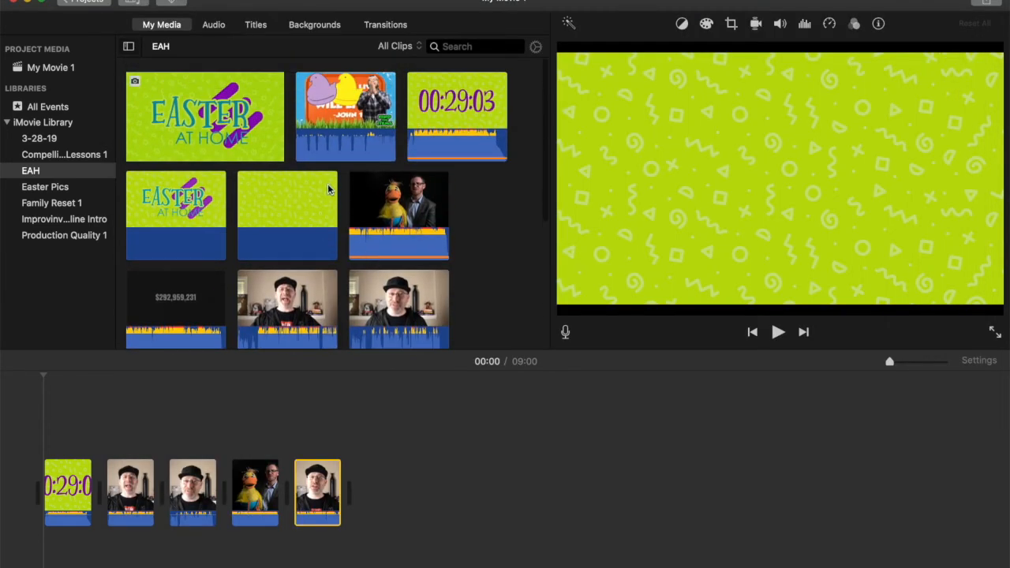
drag(358, 102, 373, 492)
- Check the Transition row below Game in Pages and add the fourth host clip after the game clip in iMovie
key(super+Tab)
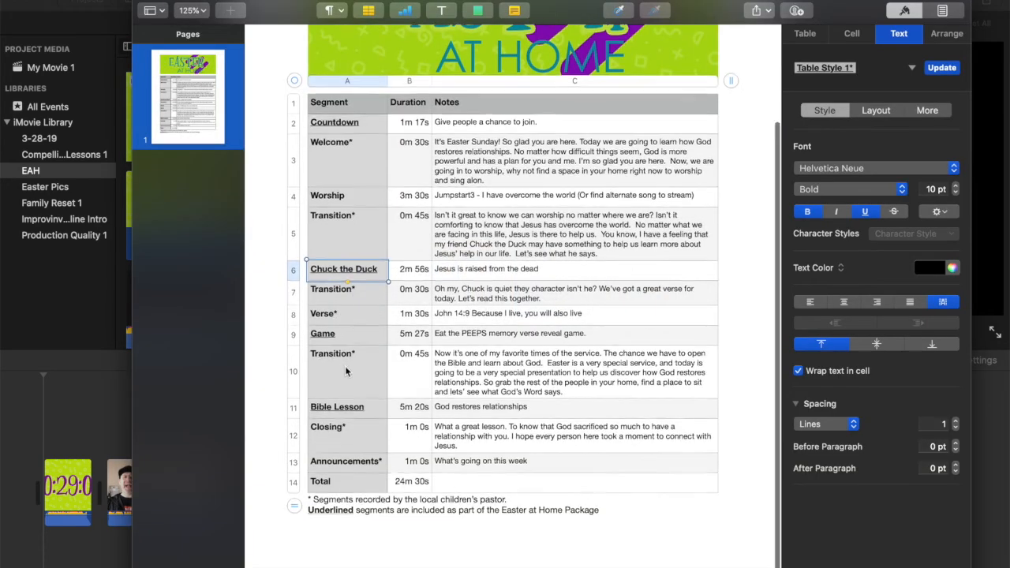
click(346, 368)
key(super+Tab)
scroll(438, 265, down, 5)
drag(288, 186, 442, 491)
- Append the black Bible lesson clip and the last two host clips, for closing and announcements, to the end of the timeline
drag(173, 119, 484, 478)
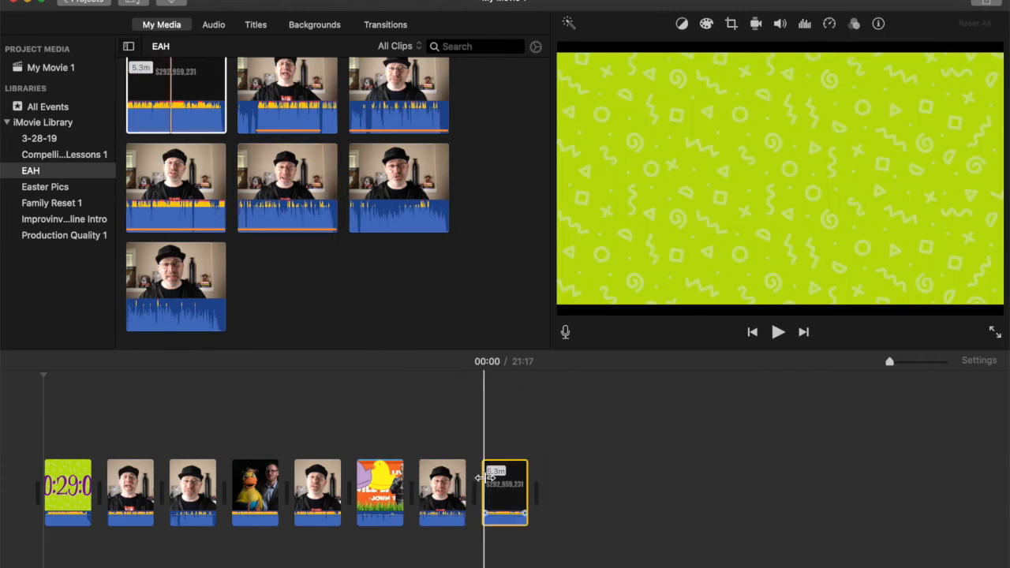
drag(416, 227, 564, 483)
drag(177, 285, 623, 485)
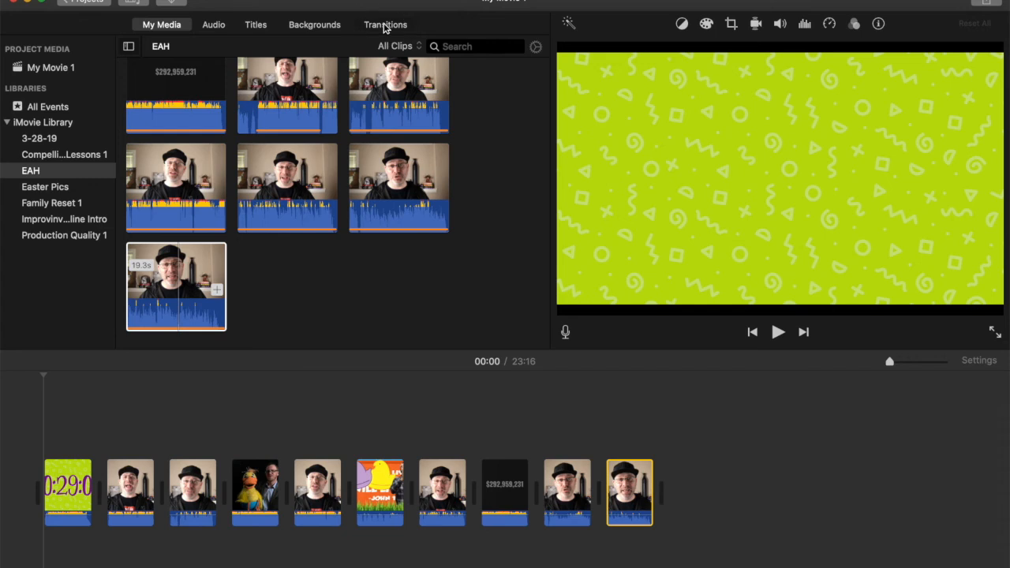
- Add a Cross Dissolve transition at each of the nine cuts between the timeline clips, from the countdown to the last host clip
click(384, 25)
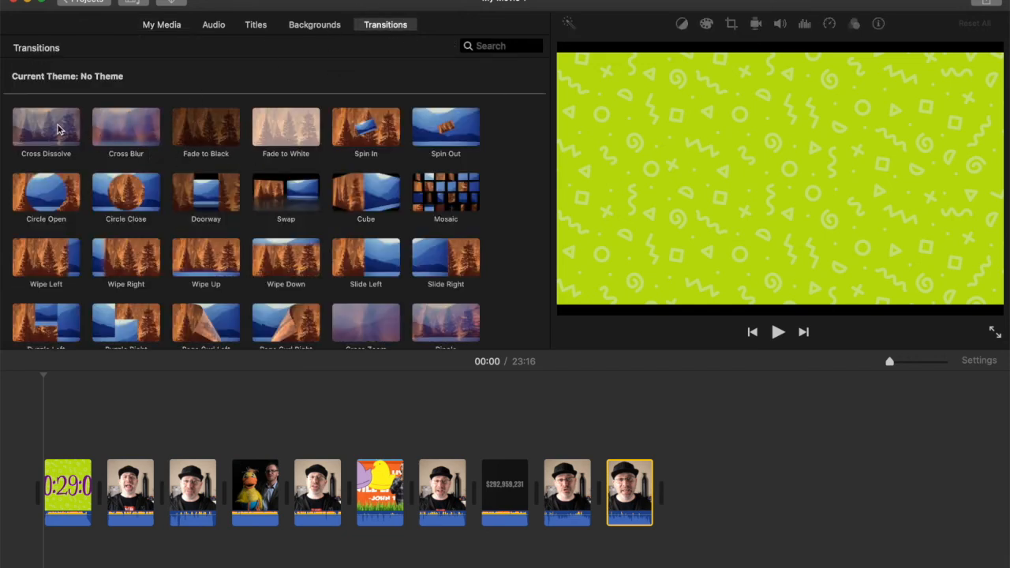
drag(59, 129, 101, 487)
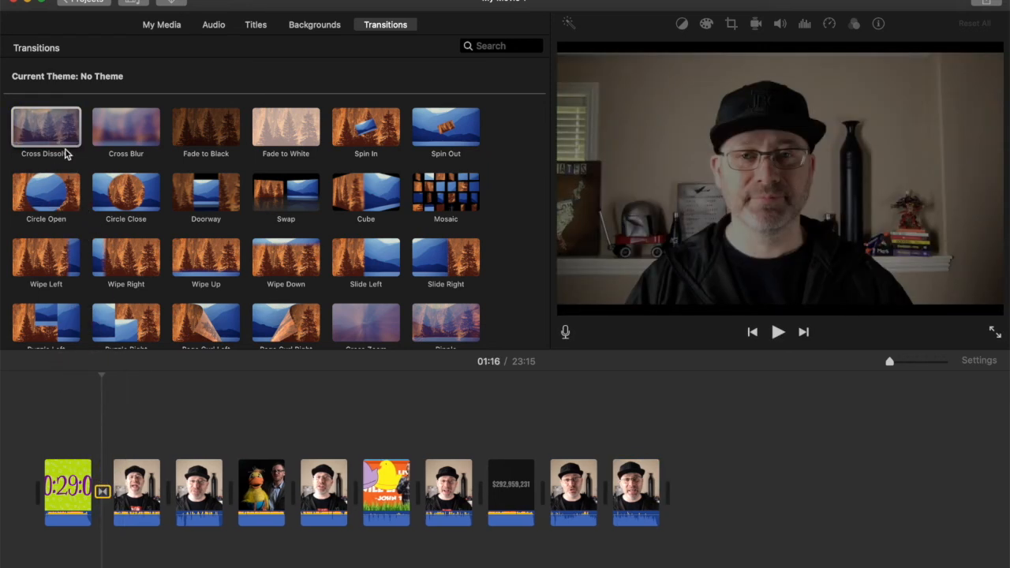
drag(63, 130, 168, 488)
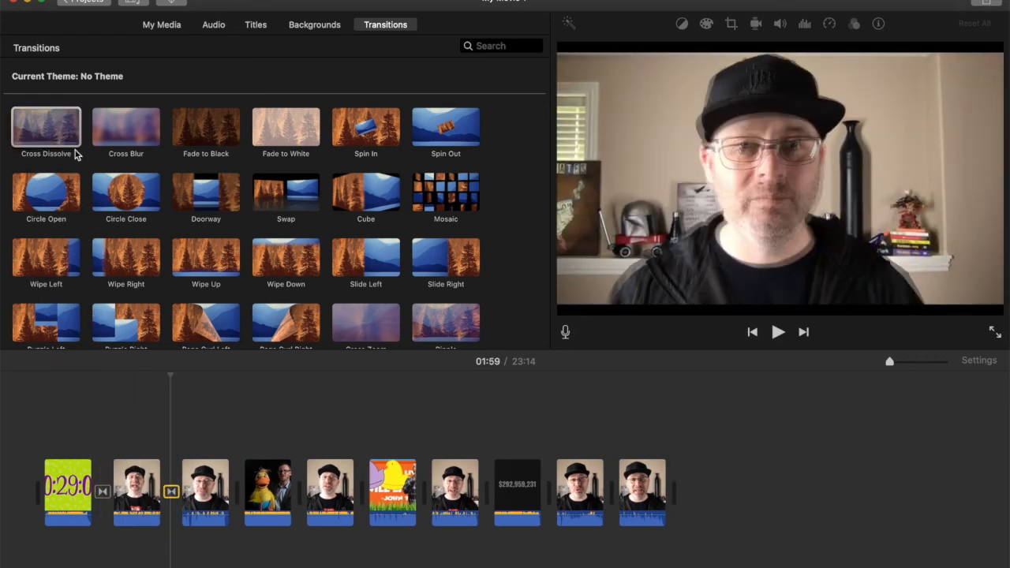
drag(65, 135, 238, 487)
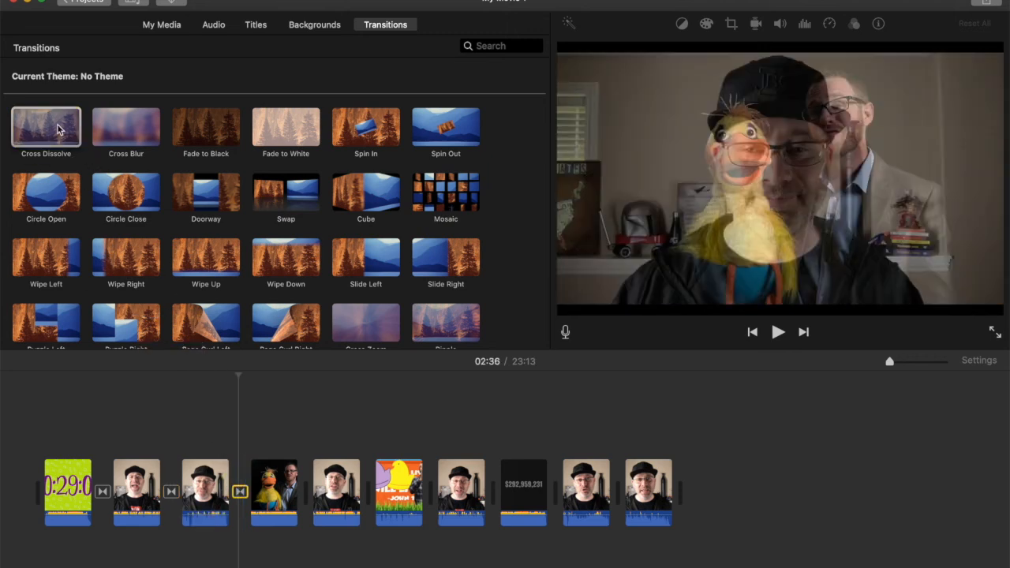
drag(57, 131, 308, 489)
drag(62, 131, 377, 489)
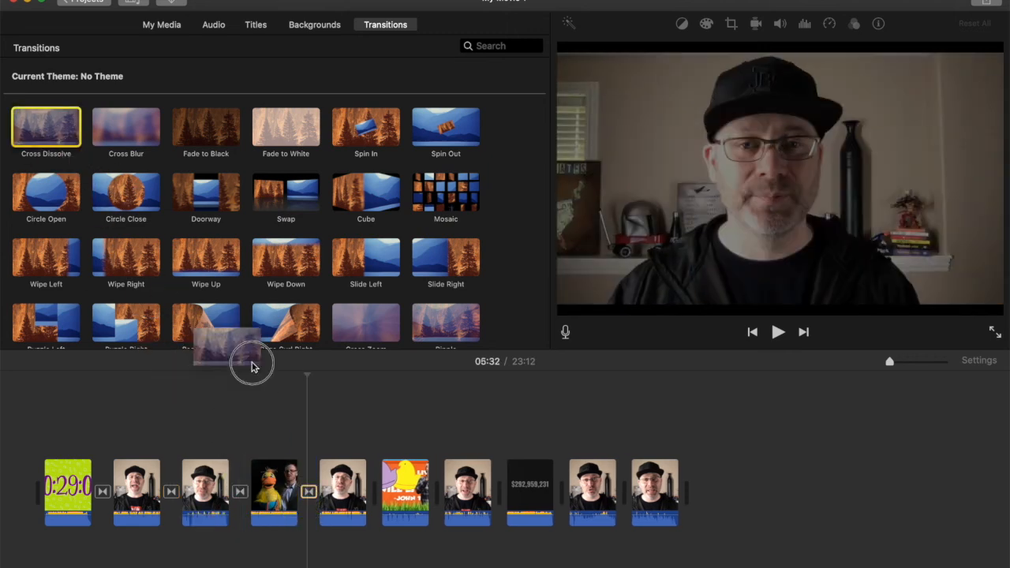
drag(63, 128, 445, 489)
drag(63, 129, 514, 489)
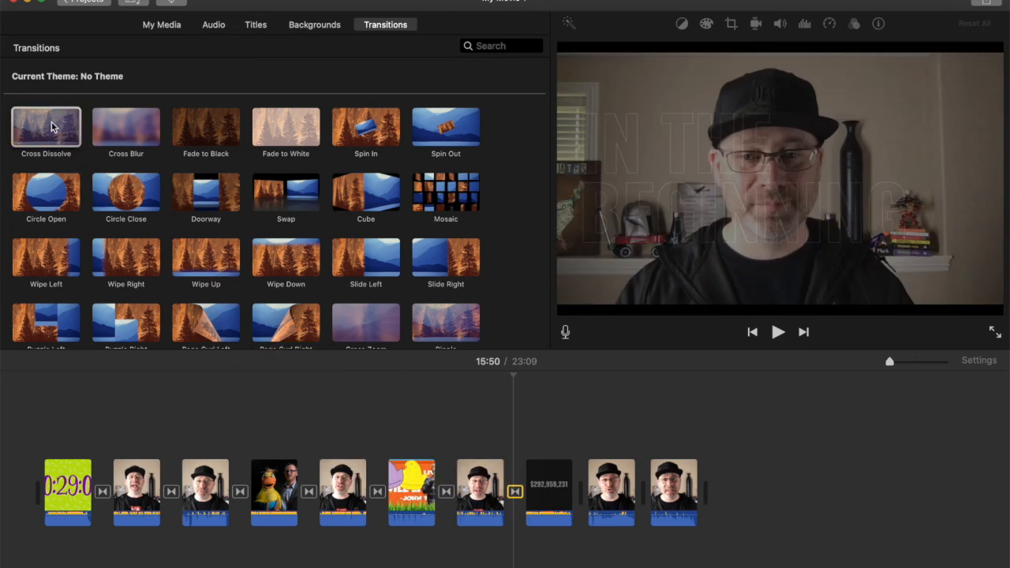
drag(52, 126, 584, 489)
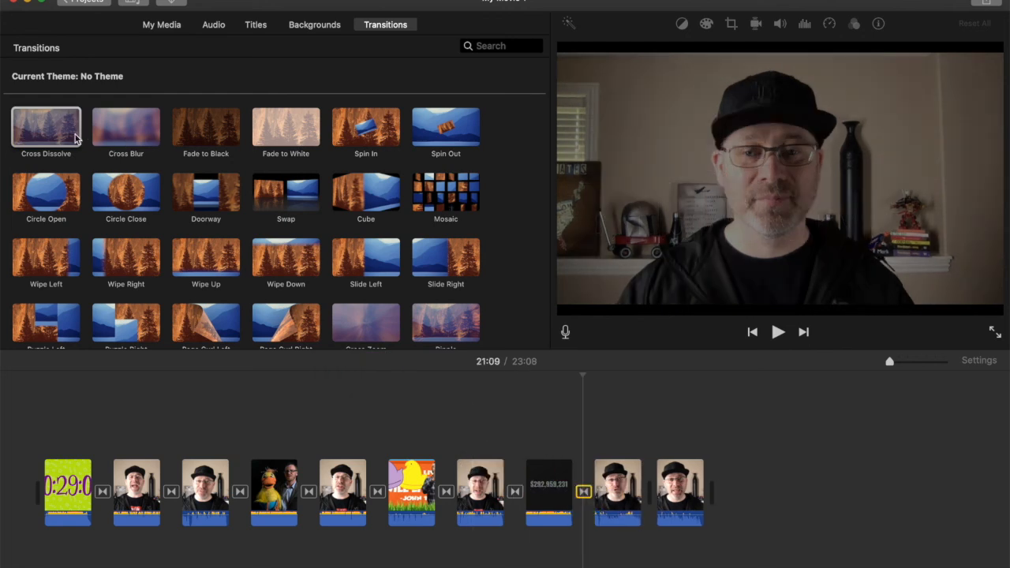
drag(75, 138, 648, 491)
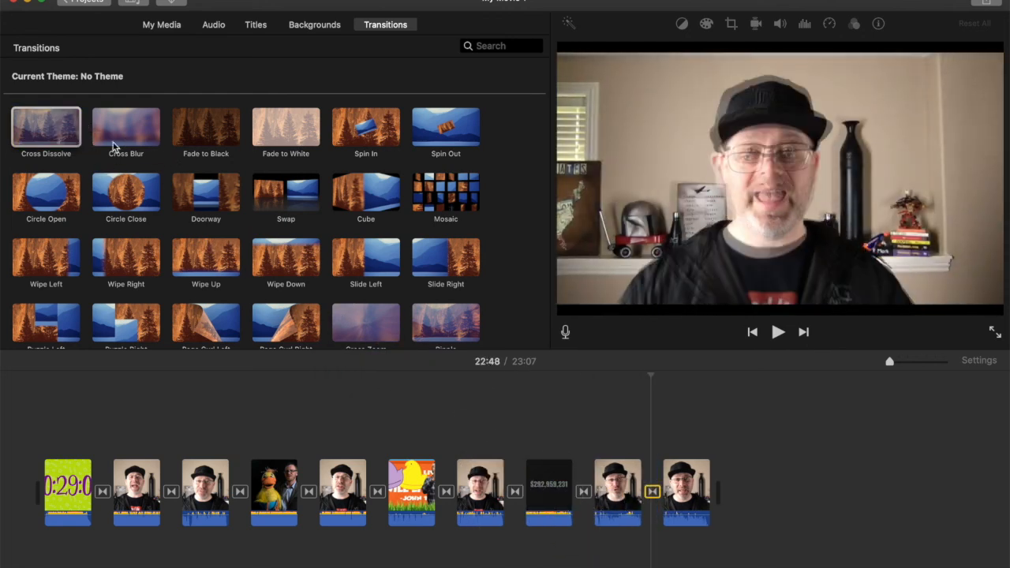